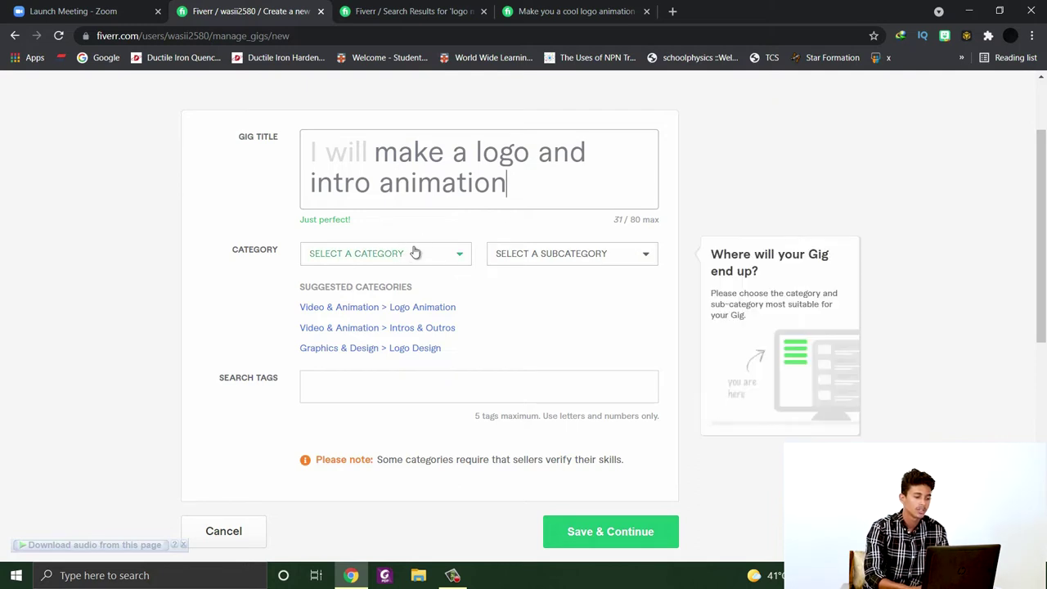
{"action": "left_click_drag", "start_coordinate": [300, 287], "coordinate": [417, 286]}
{"action": "left_click", "coordinate": [459, 288]}
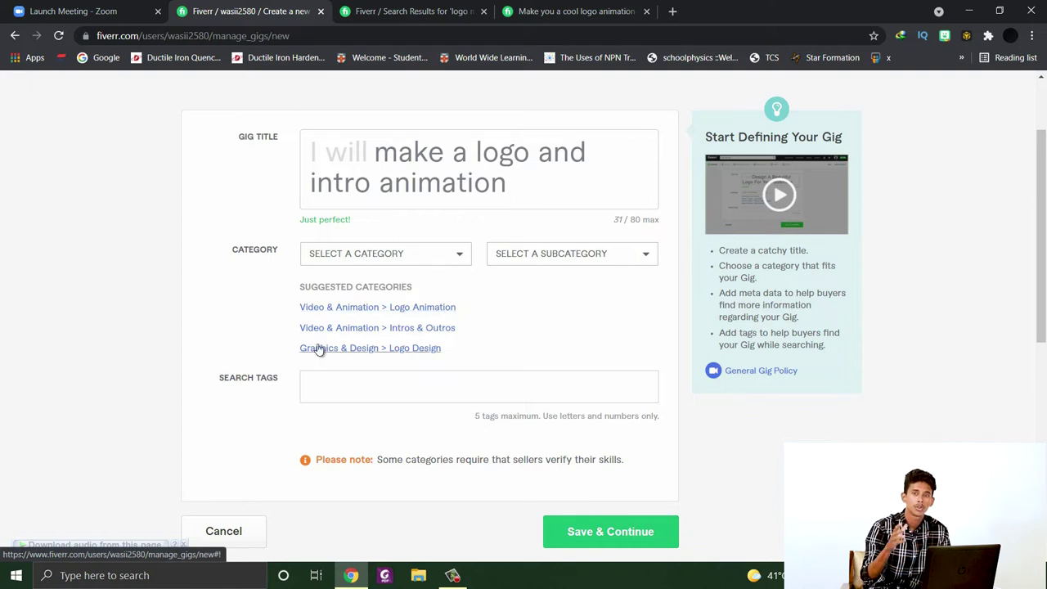
{"action": "left_click", "coordinate": [372, 183]}
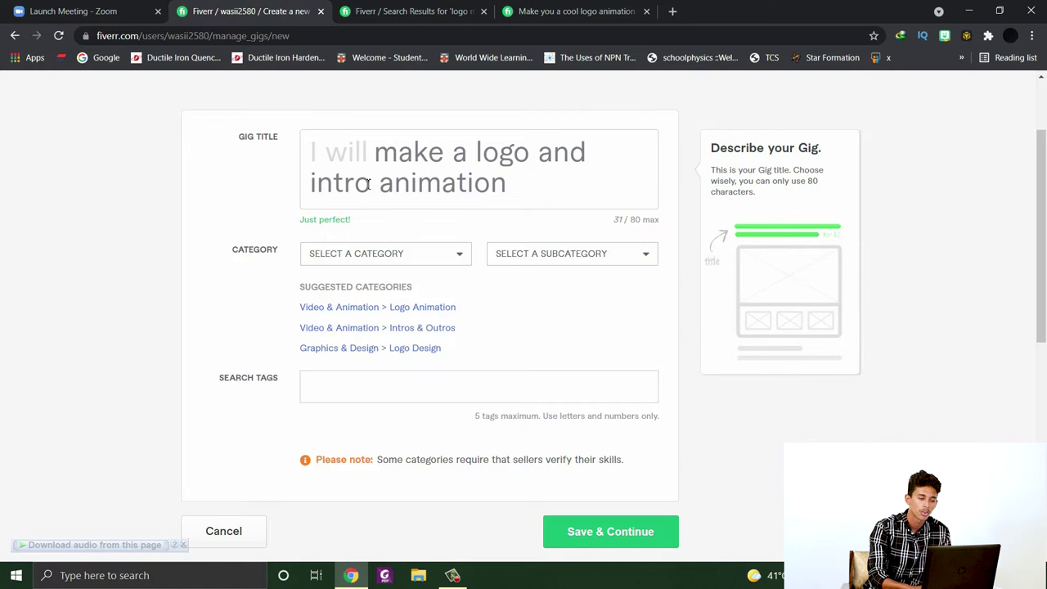
{"action": "left_click_drag", "start_coordinate": [372, 183], "coordinate": [319, 188]}
{"action": "left_click", "coordinate": [268, 359]}
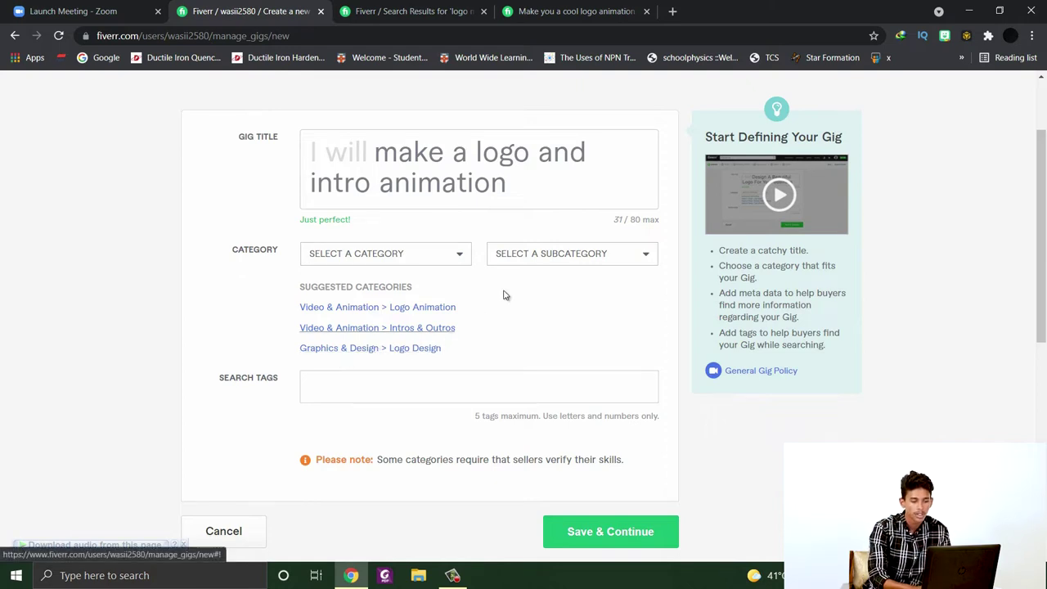
Set the gig's category to Graphics & Design and its subcategory to Logo Design.
{"action": "left_click", "coordinate": [433, 259]}
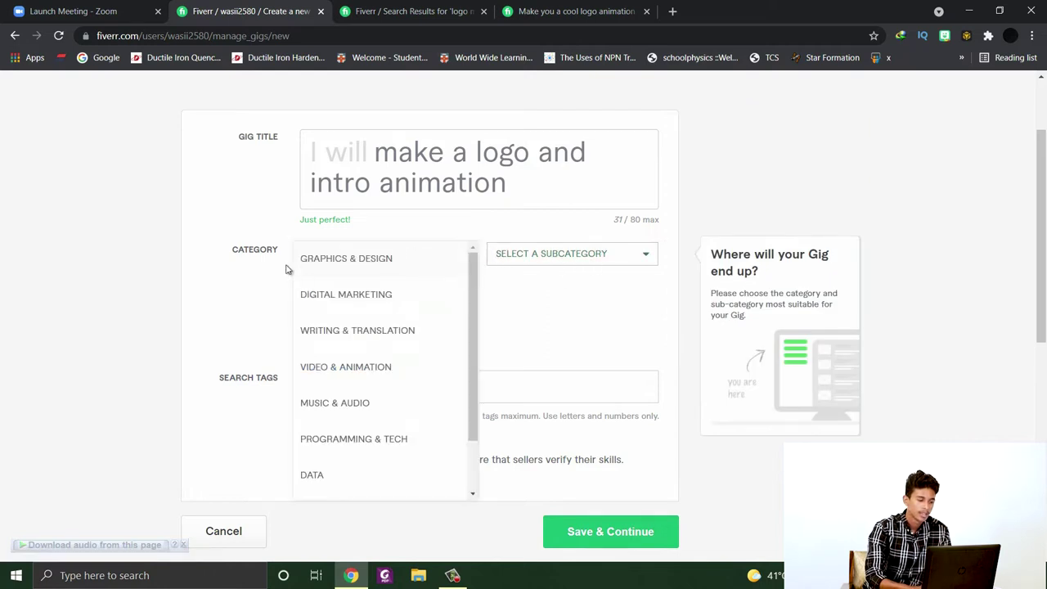
{"action": "left_click", "coordinate": [276, 275]}
{"action": "left_click", "coordinate": [412, 261]}
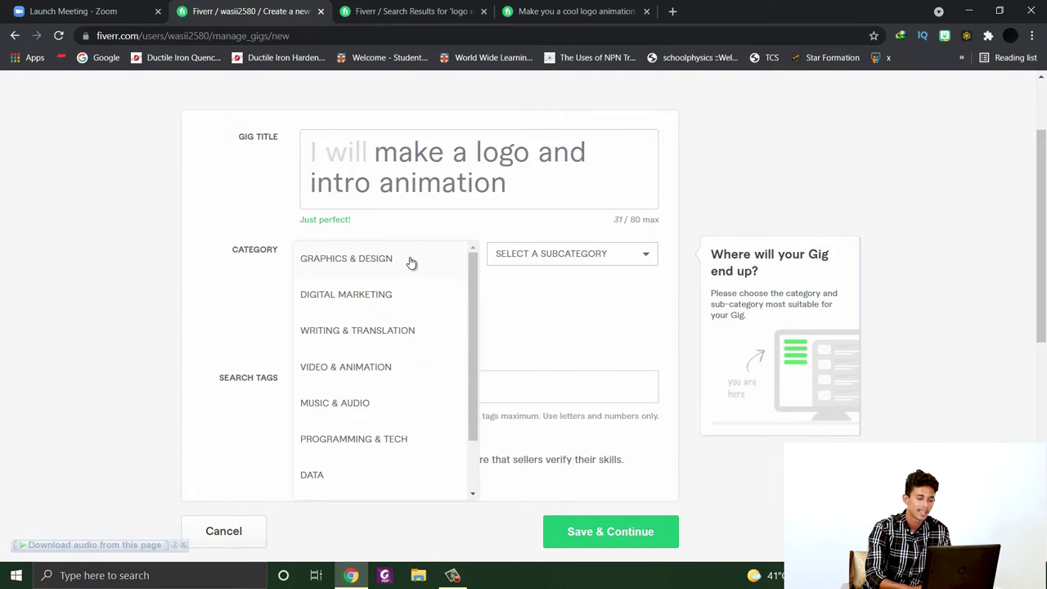
{"action": "left_click", "coordinate": [321, 267]}
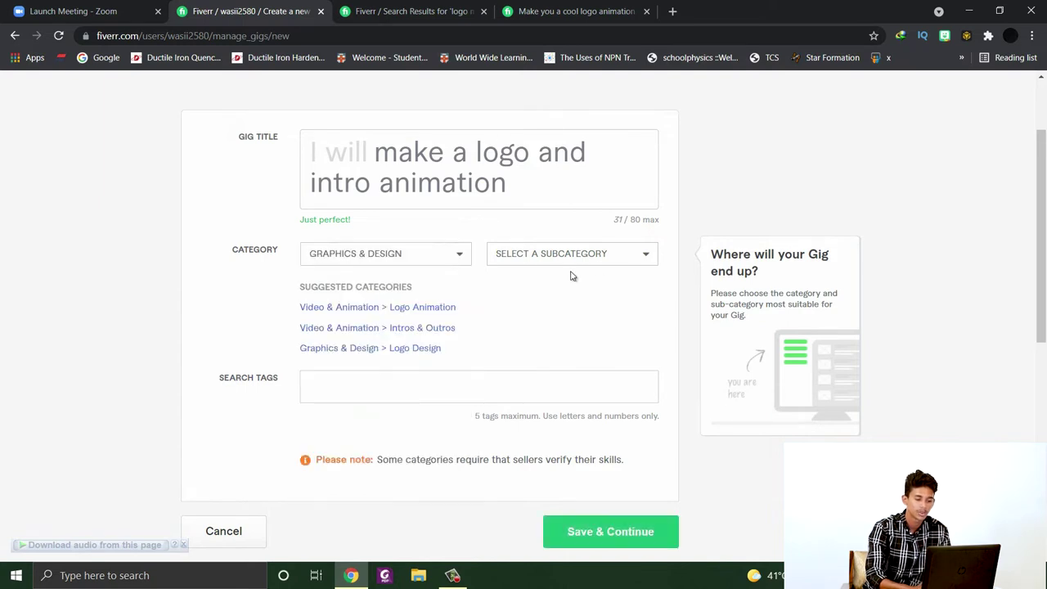
{"action": "left_click", "coordinate": [601, 261]}
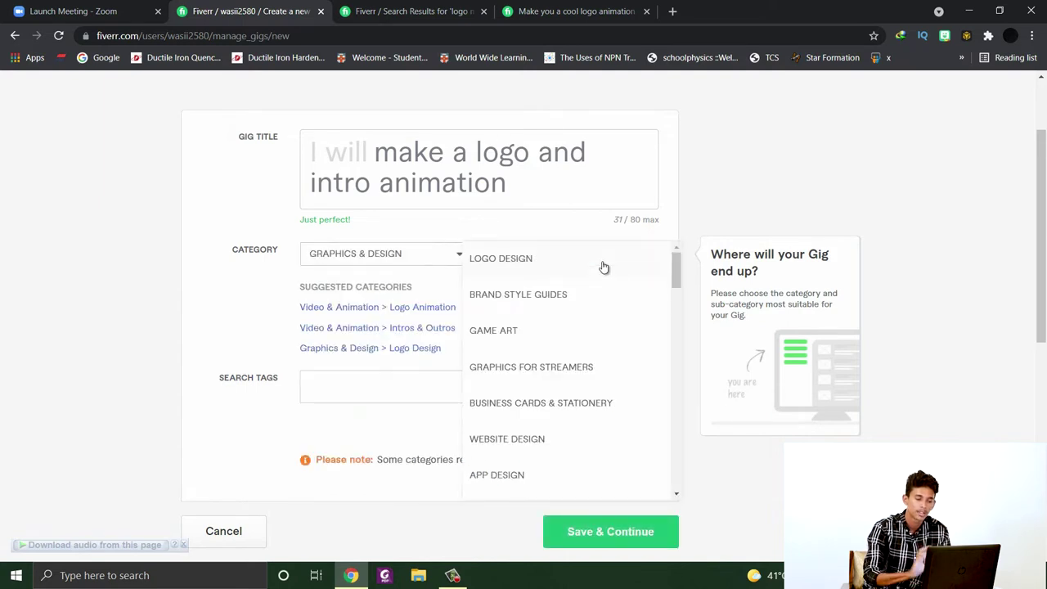
{"action": "left_click", "coordinate": [536, 268]}
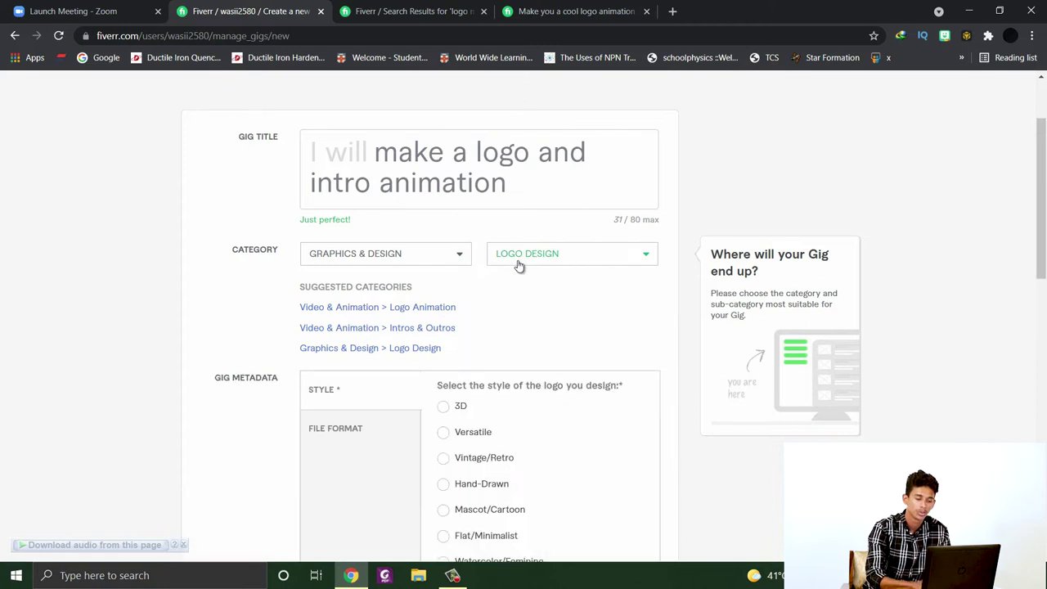
Choose Signature as the logo style in the gig metadata.
{"action": "scroll", "coordinate": [1042, 229], "scroll_direction": "down", "scroll_amount": 1}
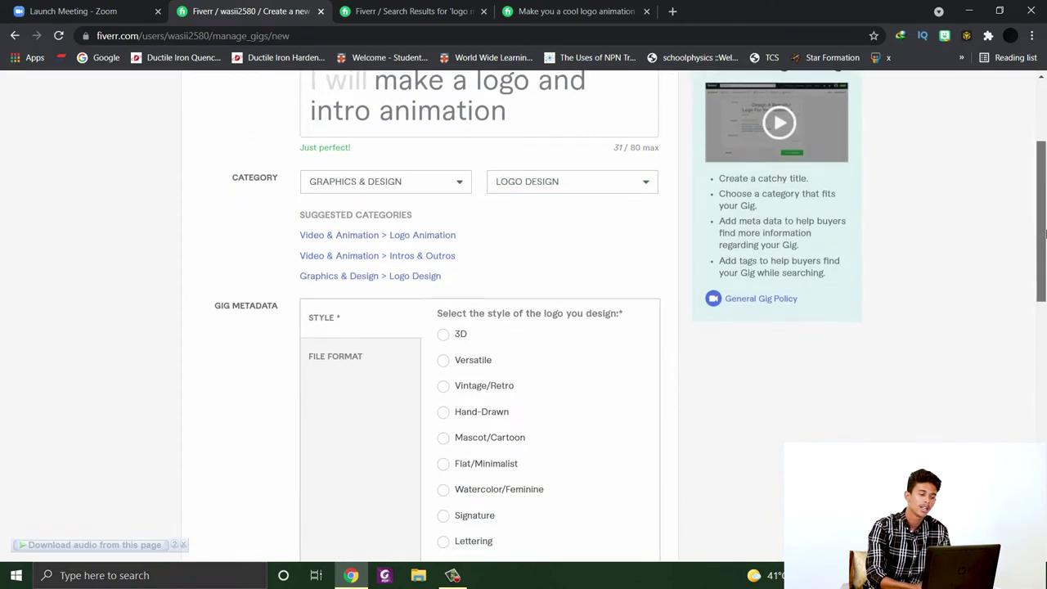
{"action": "left_click_drag", "start_coordinate": [1045, 239], "coordinate": [1046, 292]}
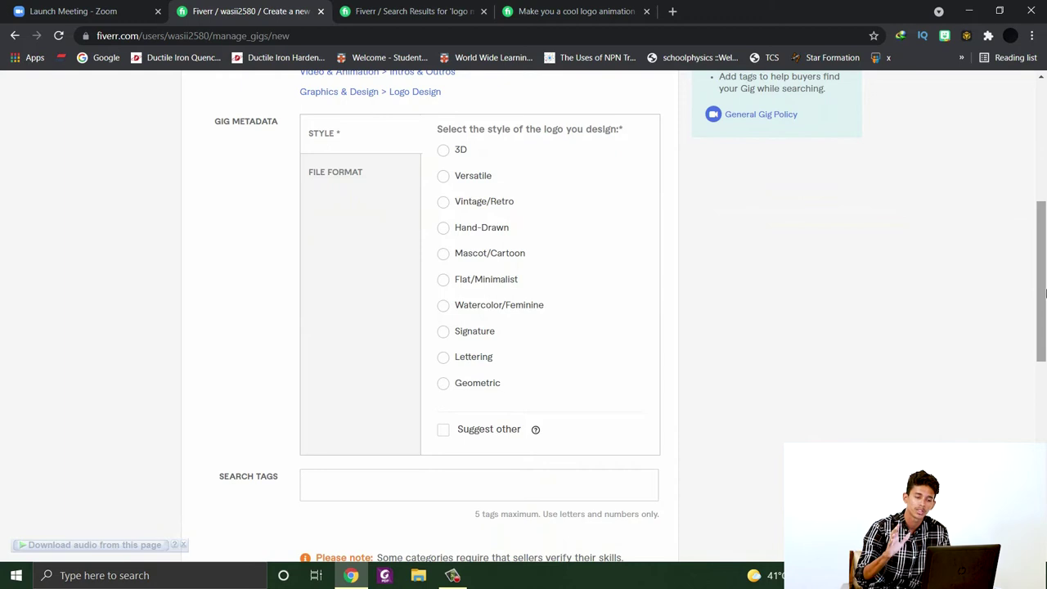
{"action": "left_click_drag", "start_coordinate": [495, 134], "coordinate": [629, 142]}
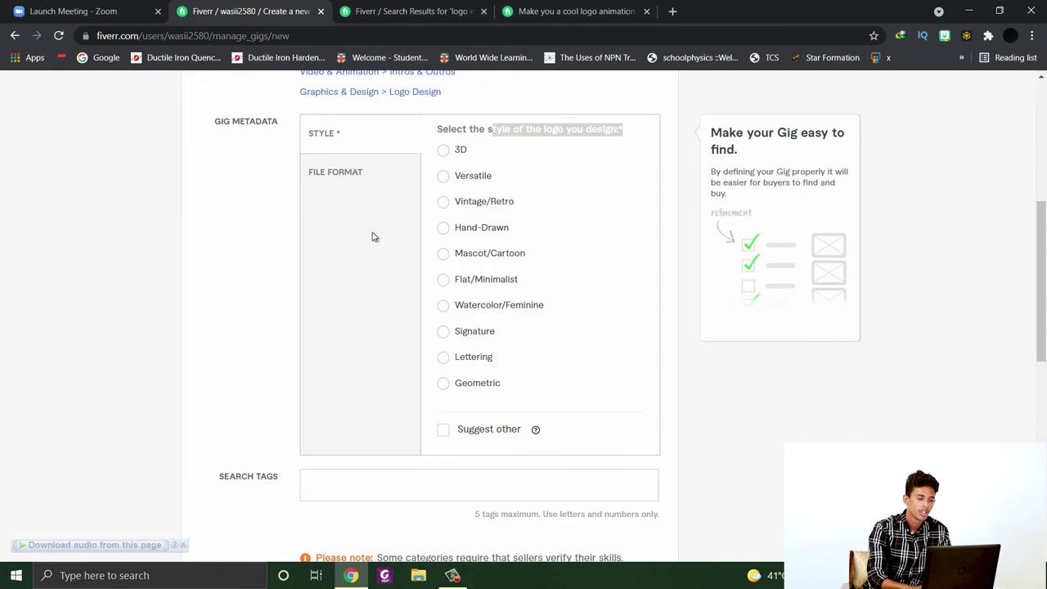
{"action": "left_click", "coordinate": [355, 271]}
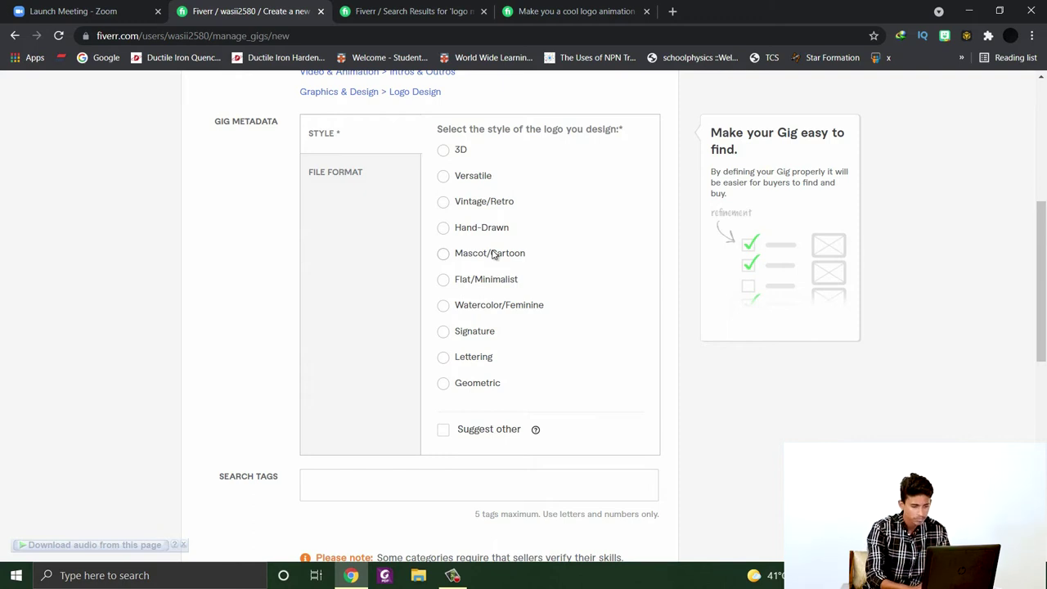
{"action": "left_click", "coordinate": [444, 335]}
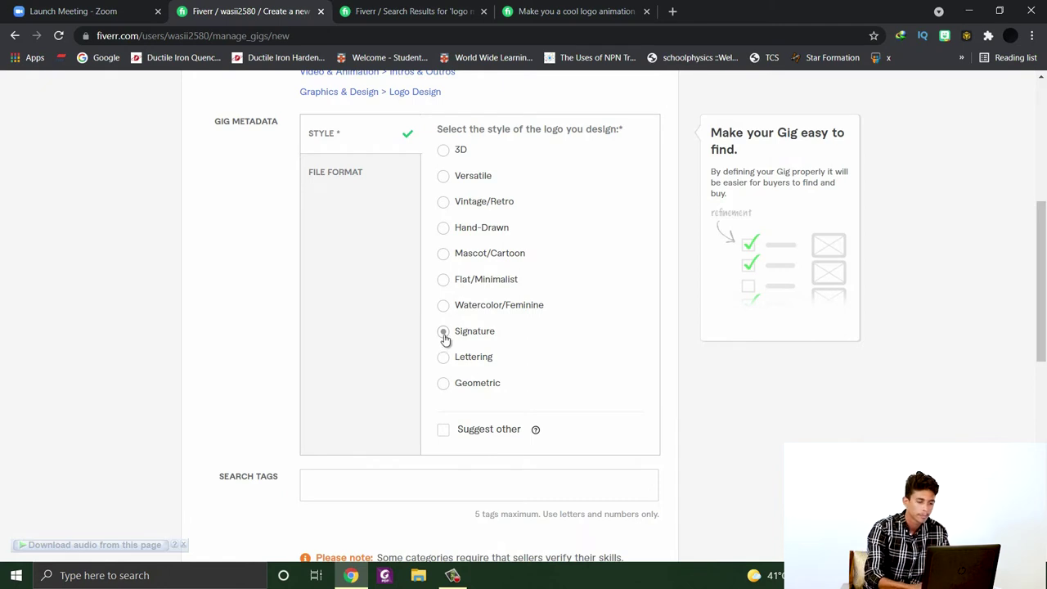
Mark AI, PNG and PSD as the file formats provided in the gig metadata.
{"action": "scroll", "coordinate": [417, 367], "scroll_direction": "down", "scroll_amount": 1}
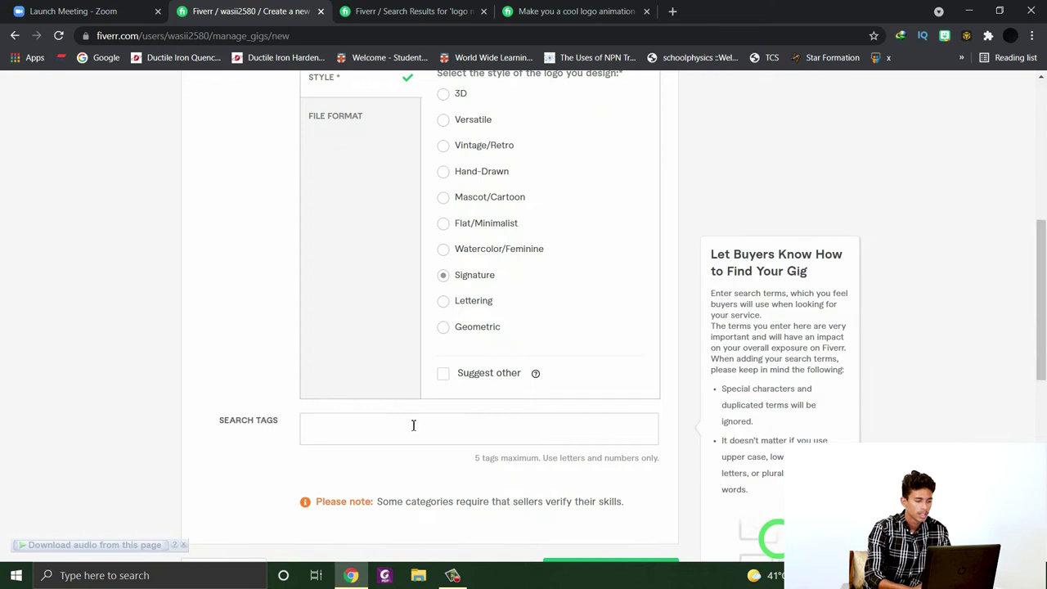
{"action": "left_click", "coordinate": [334, 126]}
{"action": "scroll", "coordinate": [1029, 282], "scroll_direction": "up", "scroll_amount": 2}
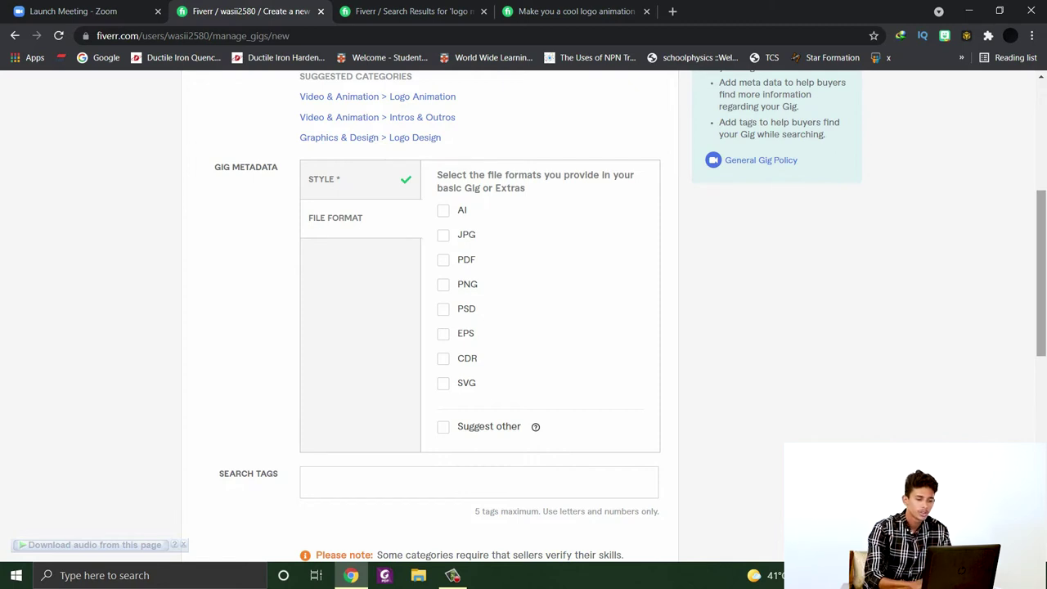
{"action": "left_click", "coordinate": [444, 214]}
{"action": "left_click", "coordinate": [444, 285]}
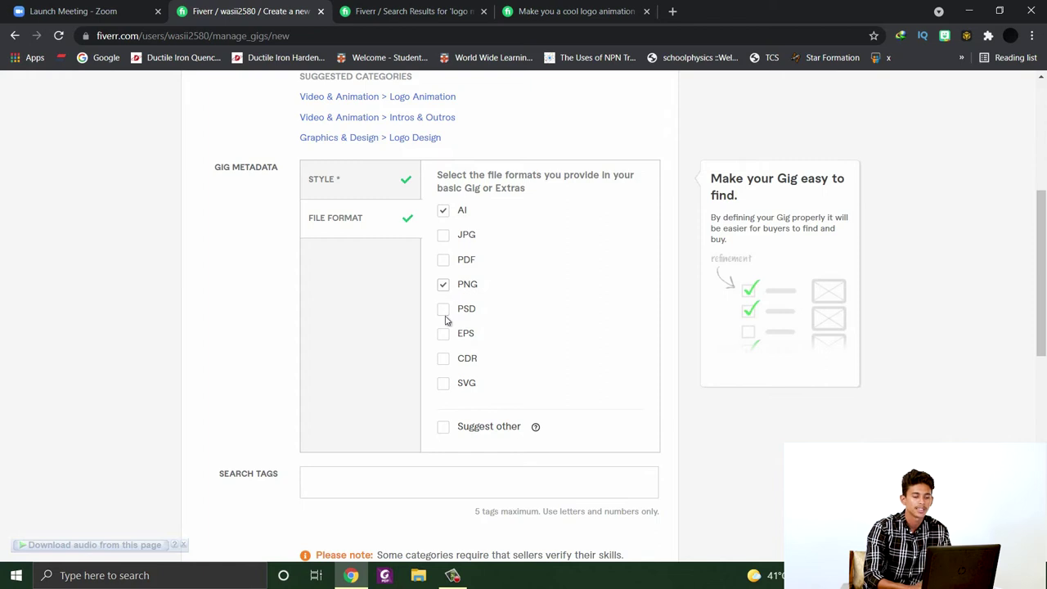
{"action": "left_click", "coordinate": [443, 312]}
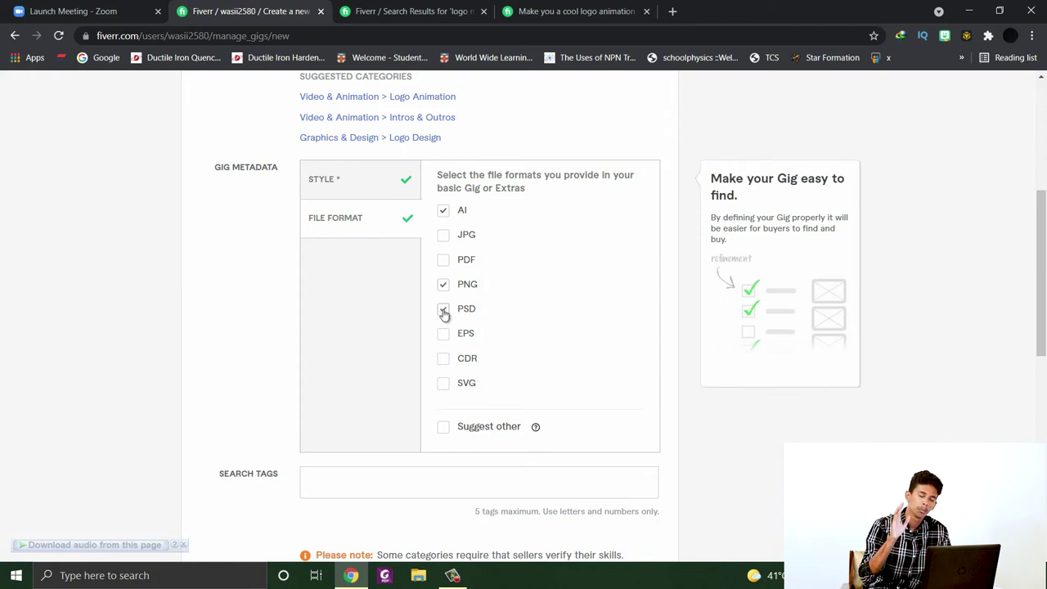
Add the search tags custom logo, create logo, graphics design, design a banner and logo mock up, and save the overview to continue.
{"action": "left_click_drag", "start_coordinate": [1044, 262], "coordinate": [1043, 315]}
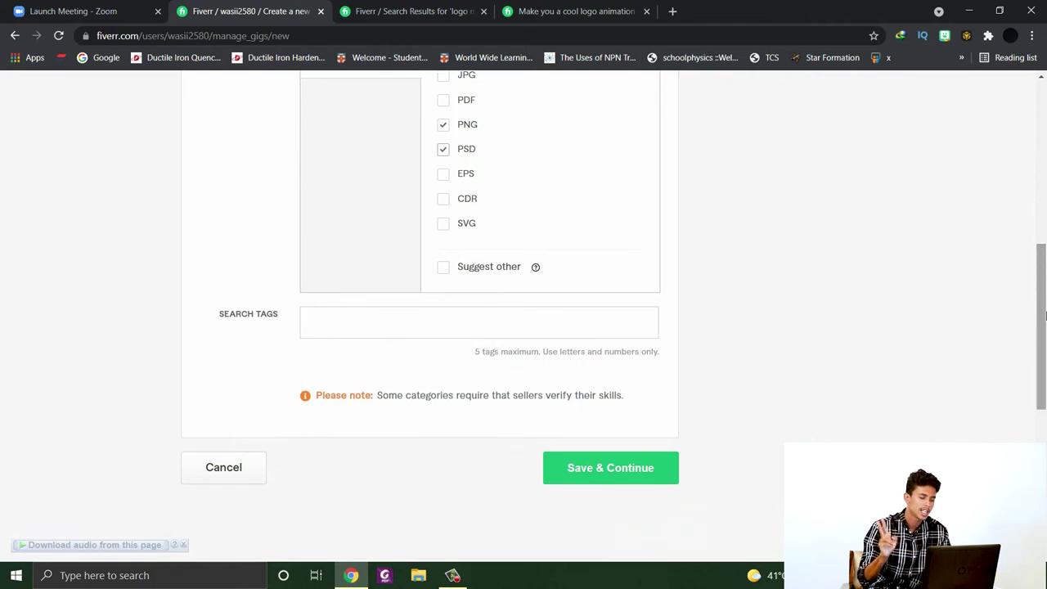
{"action": "left_click_drag", "start_coordinate": [1044, 315], "coordinate": [1044, 323]}
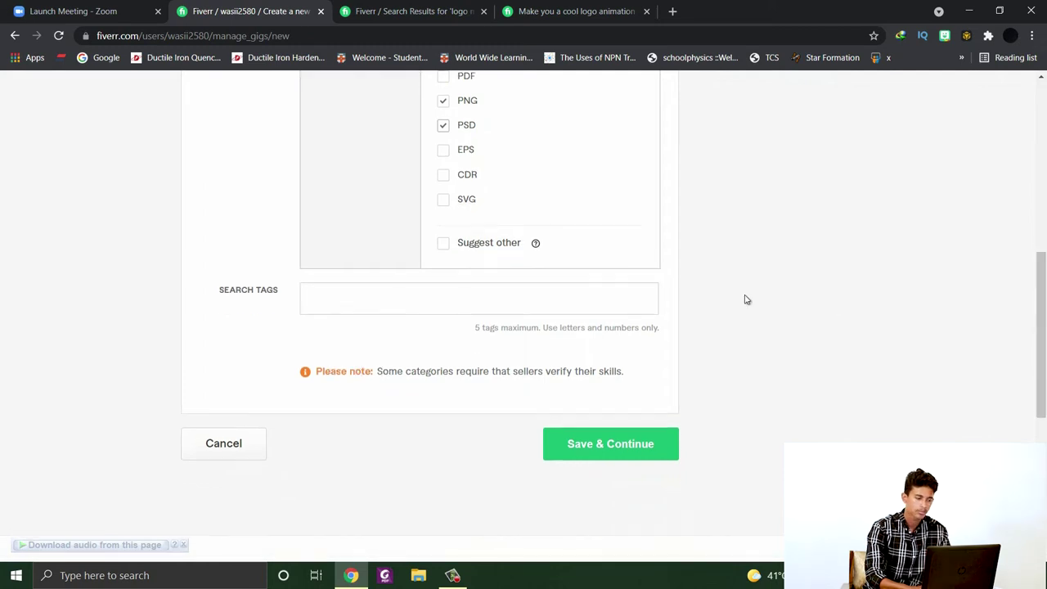
{"action": "left_click", "coordinate": [358, 304]}
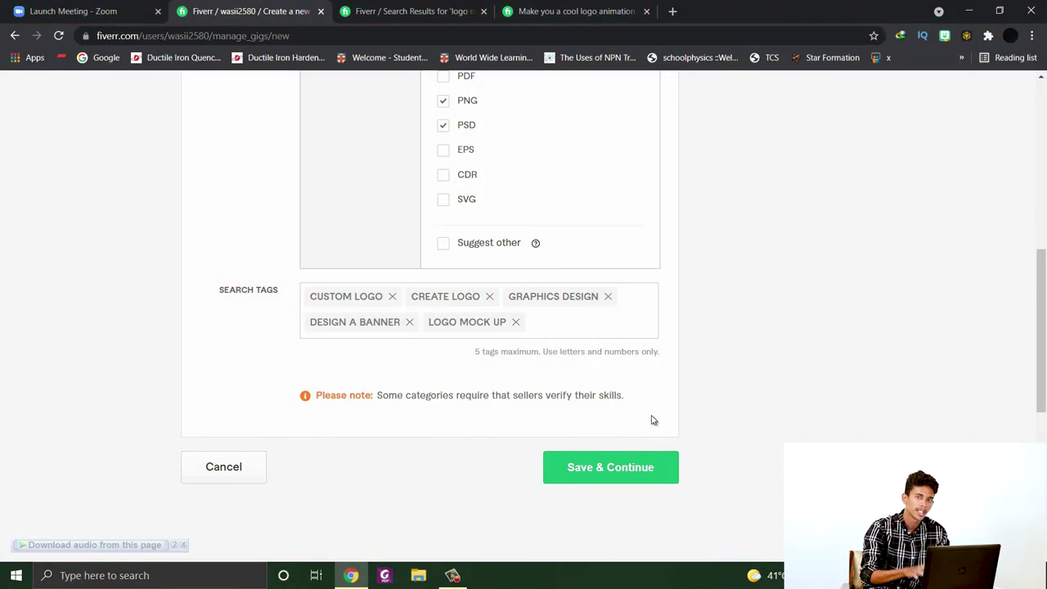
{"action": "left_click", "coordinate": [606, 474]}
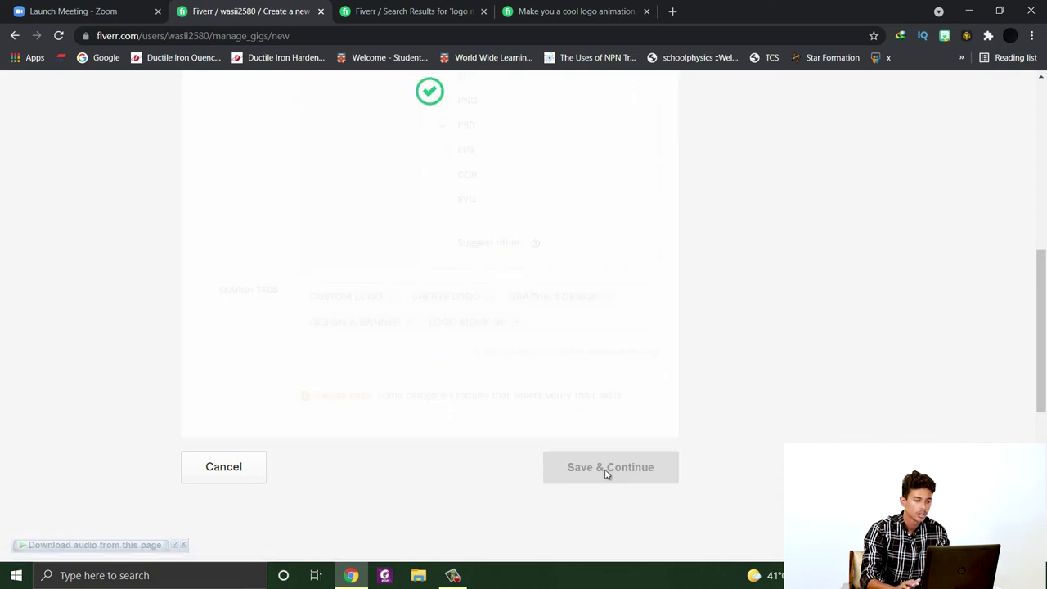
Name the Basic package "silver", the Standard package "gold" and the Premium package "platinum".
{"action": "left_click_drag", "start_coordinate": [1042, 351], "coordinate": [1044, 184]}
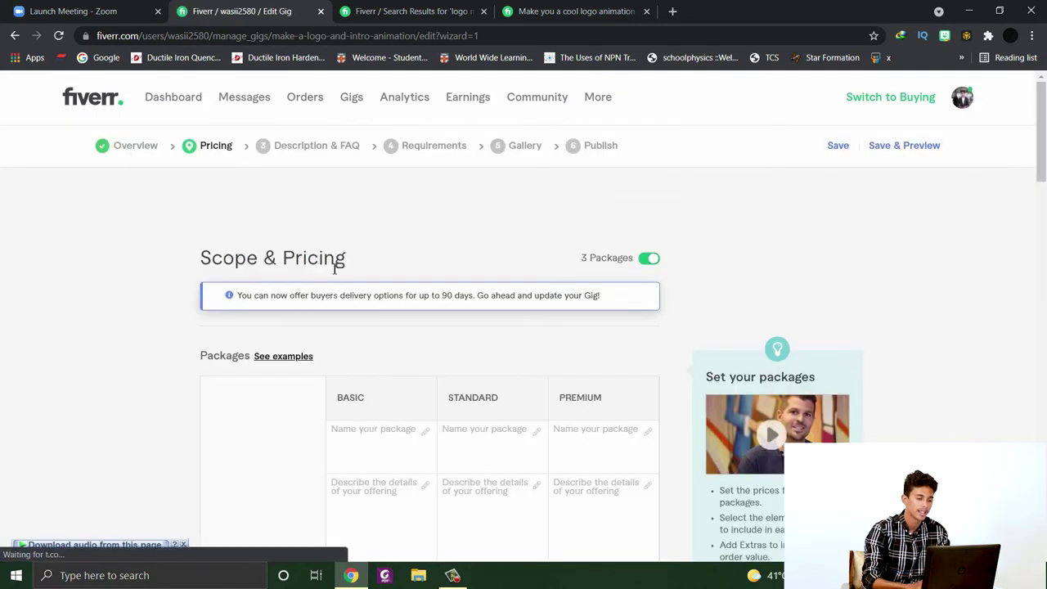
{"action": "left_click_drag", "start_coordinate": [1043, 142], "coordinate": [1045, 166]}
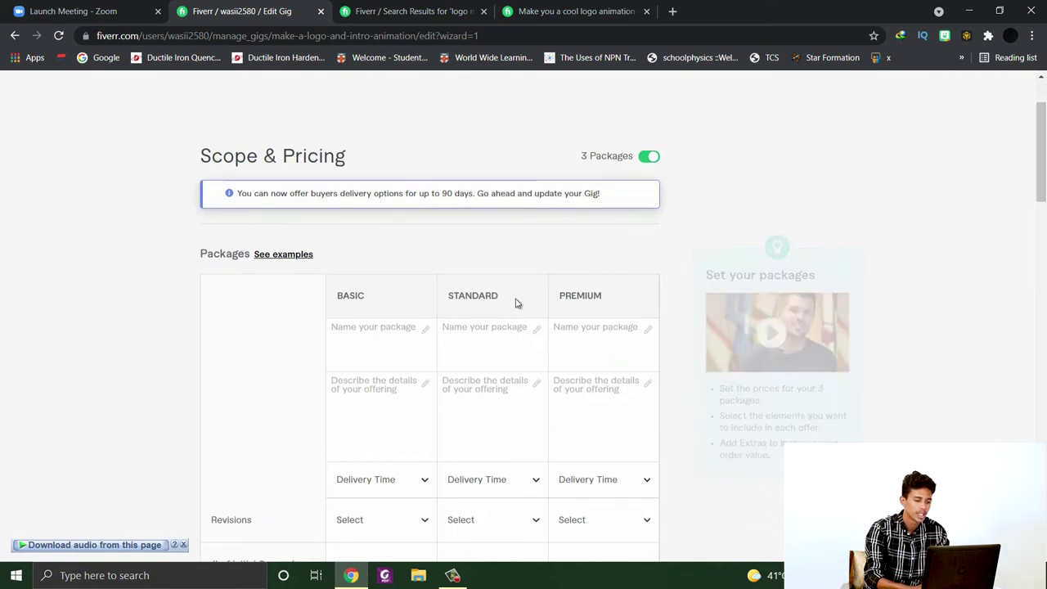
{"action": "left_click_drag", "start_coordinate": [469, 299], "coordinate": [540, 304]}
{"action": "double_click", "coordinate": [577, 299]}
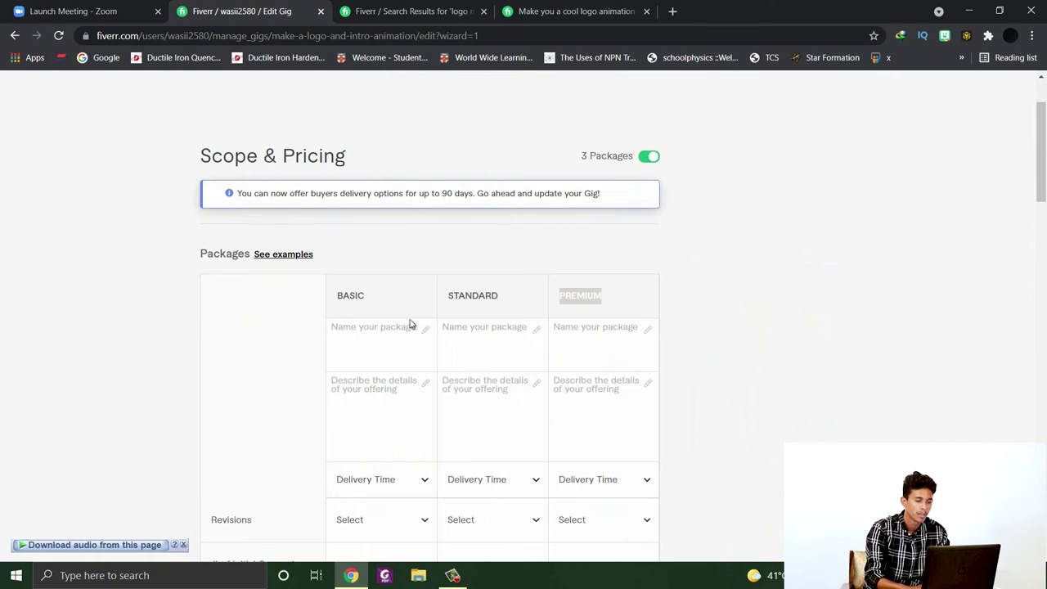
{"action": "left_click", "coordinate": [356, 333]}
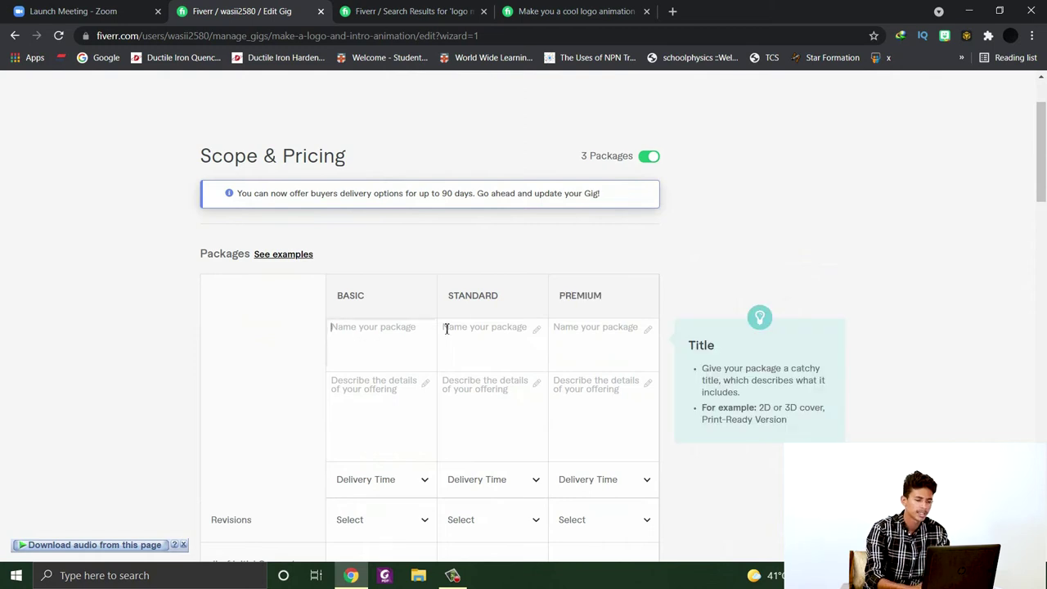
{"action": "scroll", "coordinate": [545, 135], "scroll_direction": "down", "scroll_amount": 2}
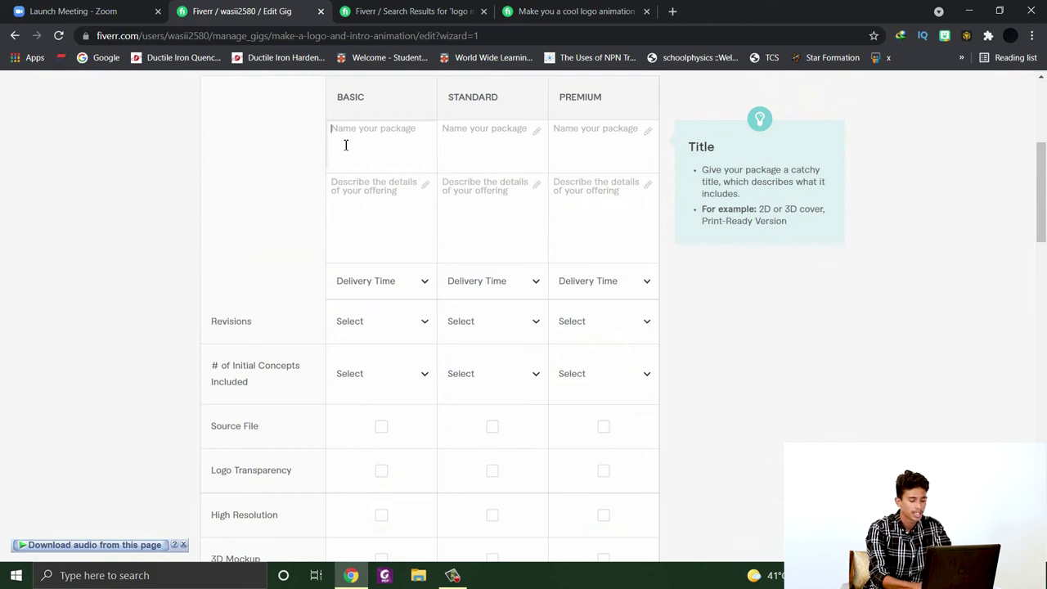
{"action": "type", "text": "s"}
{"action": "key", "text": "Down"}
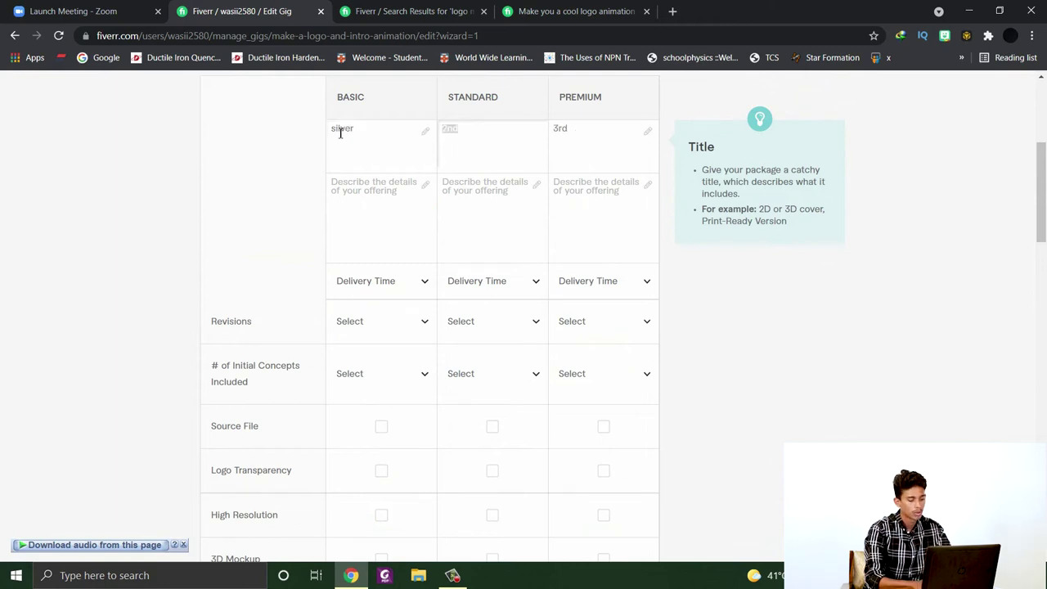
{"action": "type", "text": "gold"}
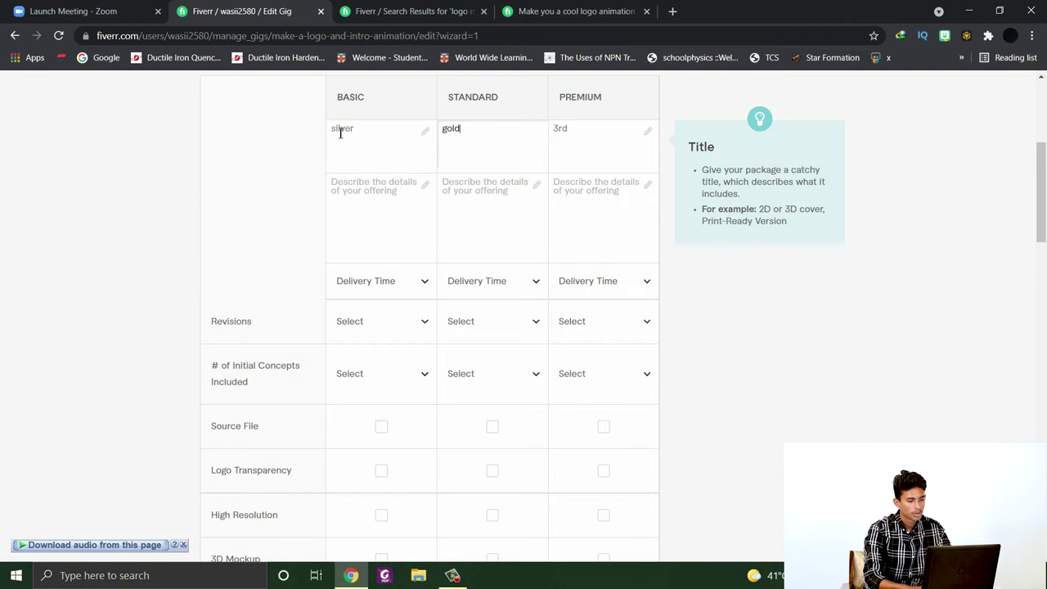
{"action": "left_click", "coordinate": [594, 131]}
{"action": "type", "text": "platinum"}
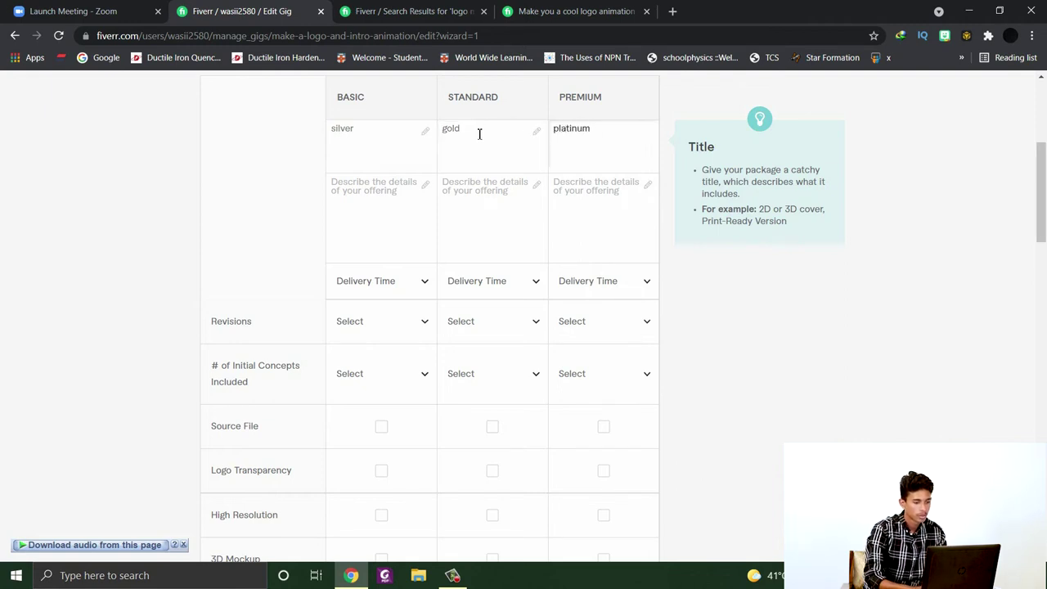
Begin the Basic package description with the lines "1 logo design" and "3 days".
{"action": "left_click", "coordinate": [377, 216]}
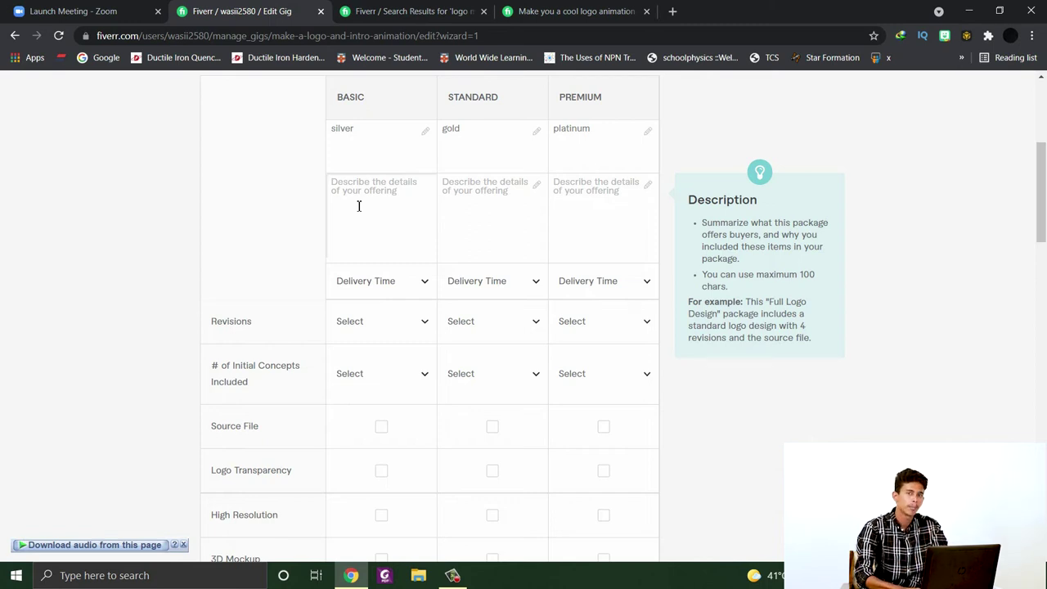
{"action": "type", "text": "1"}
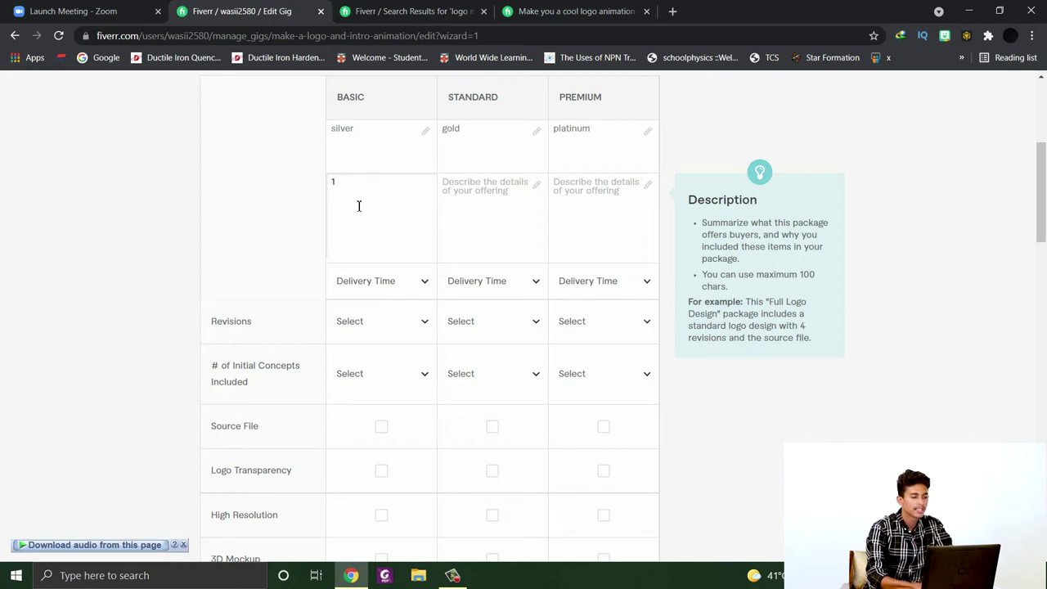
{"action": "type", "text": " logo for"}
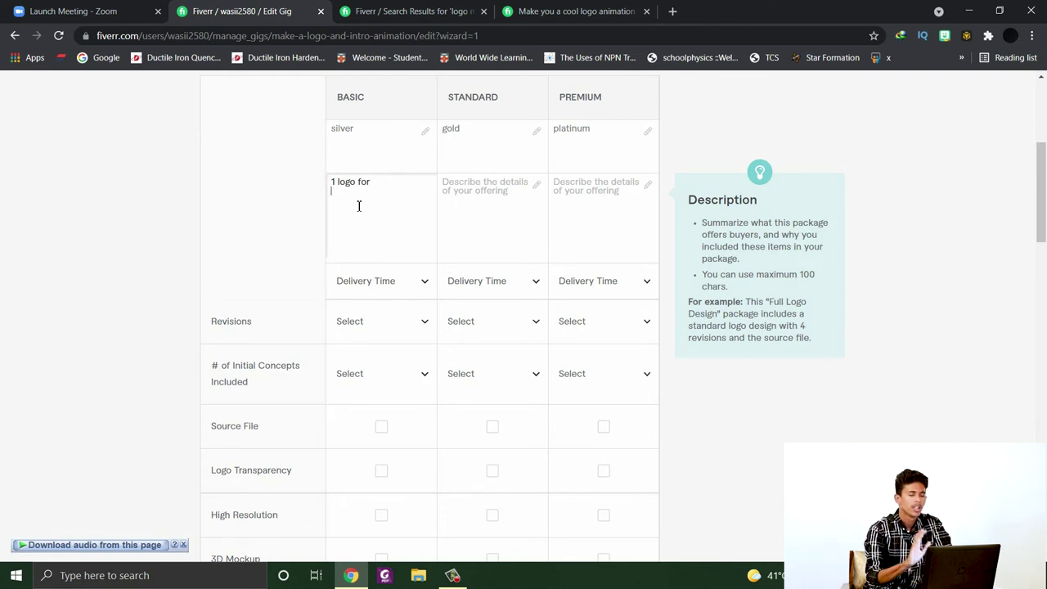
{"action": "key", "text": "BackSpace"}
{"action": "key", "text": "BackSpace"}
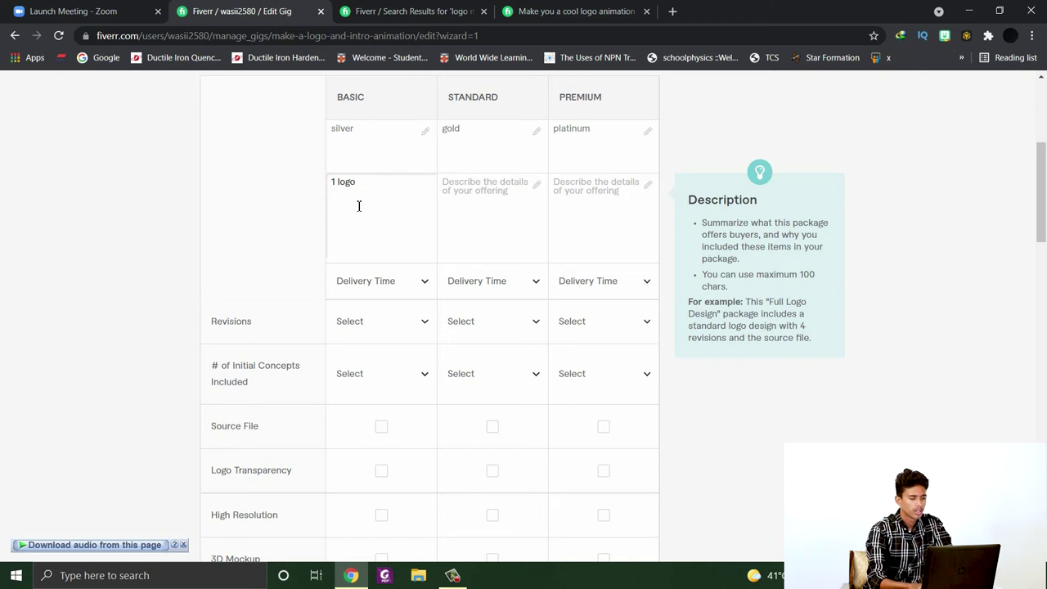
{"action": "type", "text": "design "}
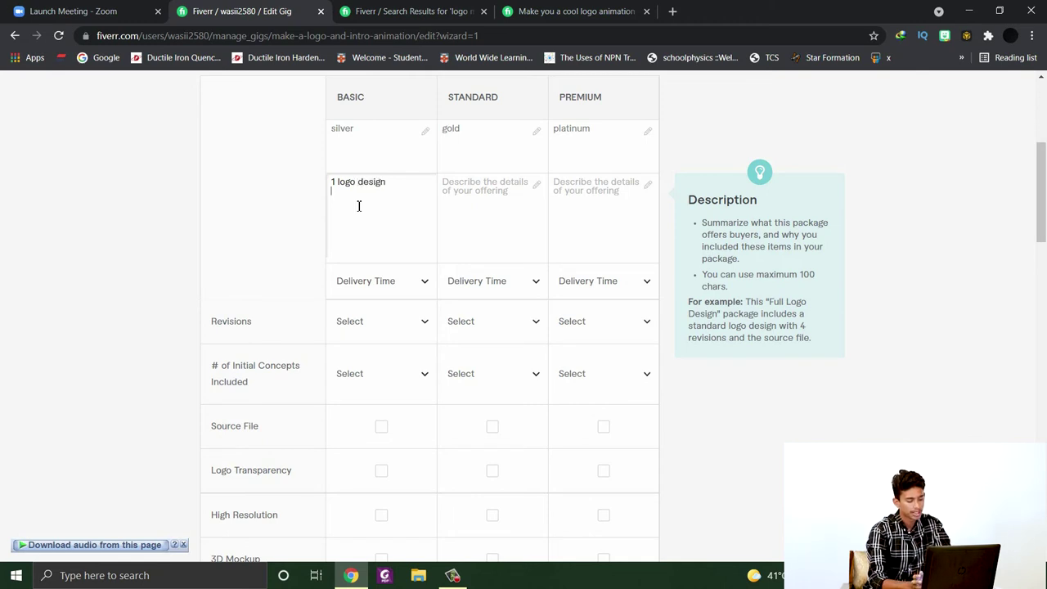
{"action": "type", "text": "3 days"}
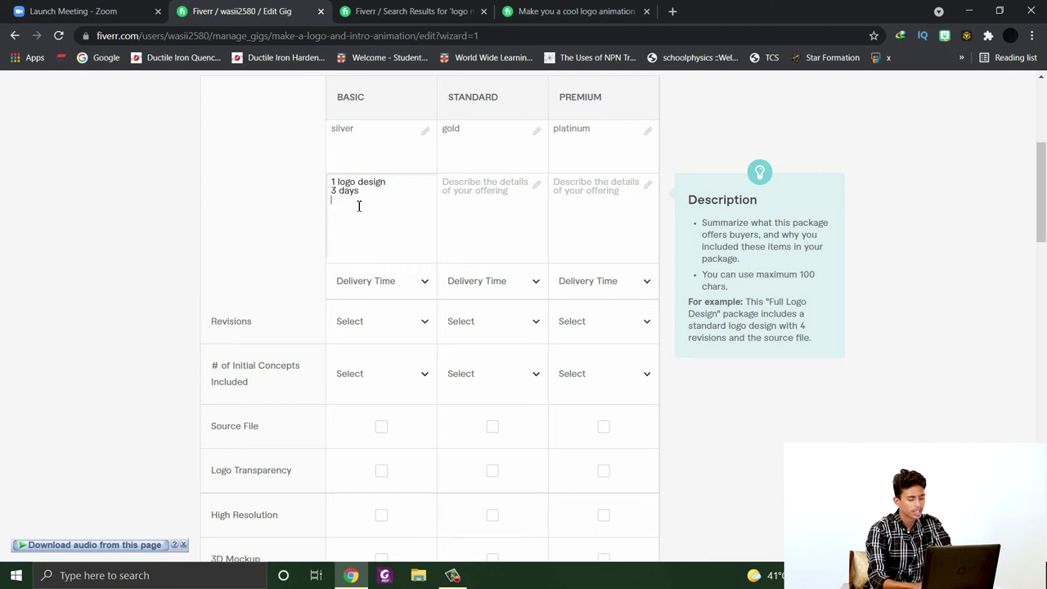
Add the line "format of file will be AI, Psd or png" to the Basic package description.
{"action": "type", "text": "for"}
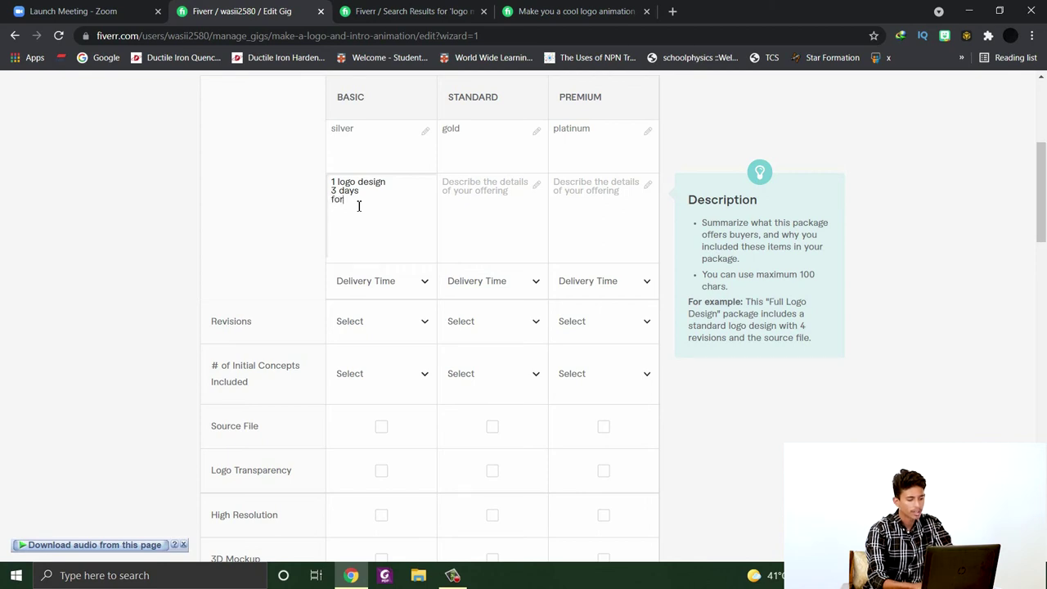
{"action": "type", "text": "mat"}
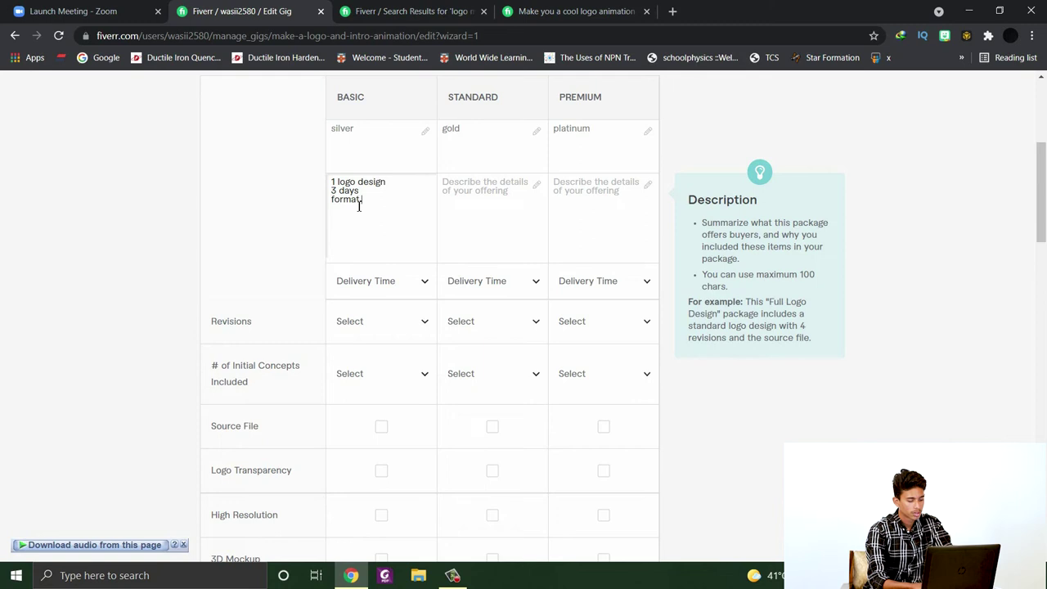
{"action": "type", "text": " of file will br"}
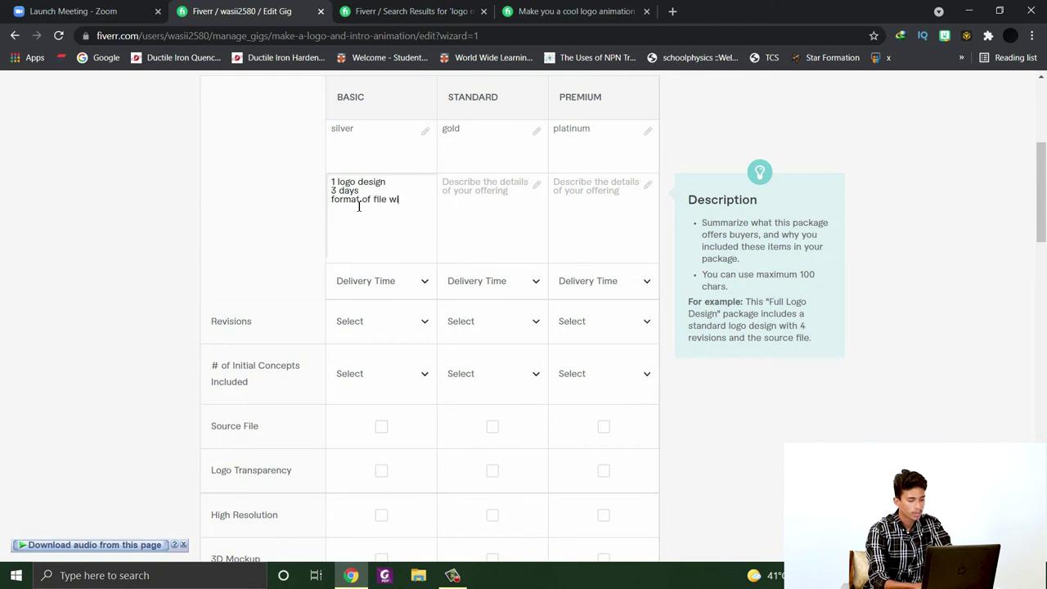
{"action": "key", "text": "BackSpace"}
{"action": "key", "text": "BackSpace"}
{"action": "type", "text": "e"}
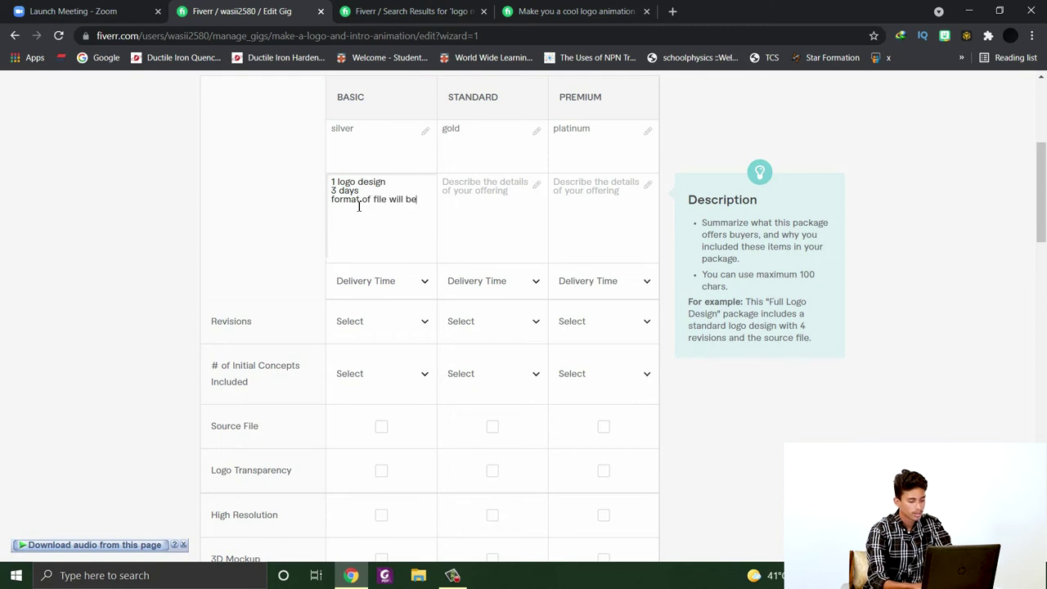
{"action": "type", "text": " AI, Psd or png"}
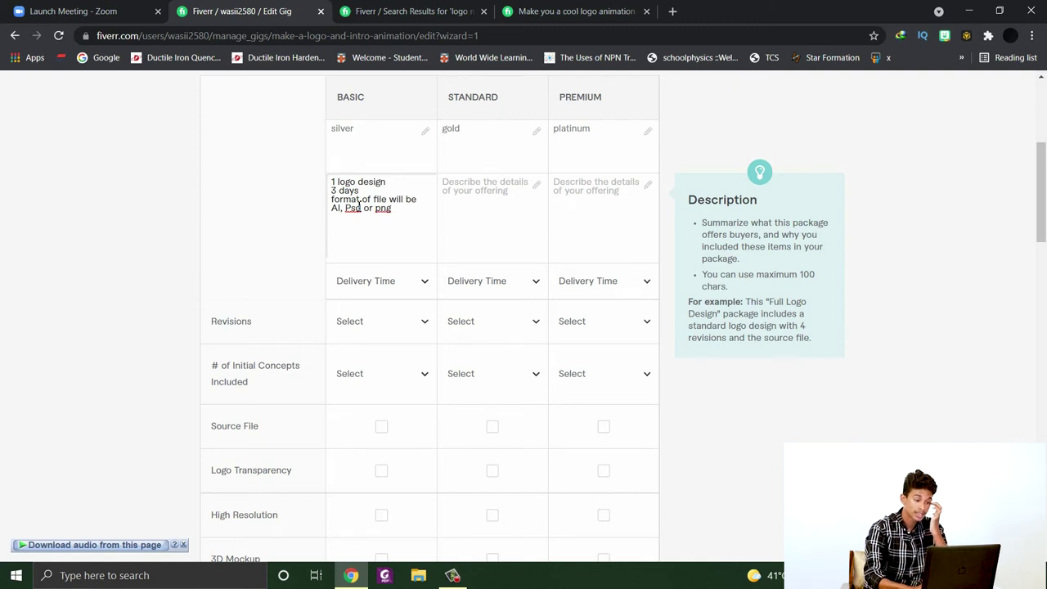
Copy the Basic description into the Standard package and change its logo count to 2.
{"action": "left_click_drag", "start_coordinate": [406, 222], "coordinate": [264, 157]}
{"action": "key", "text": "ctrl+c"}
{"action": "left_click", "coordinate": [446, 206]}
{"action": "key", "text": "ctrl+v"}
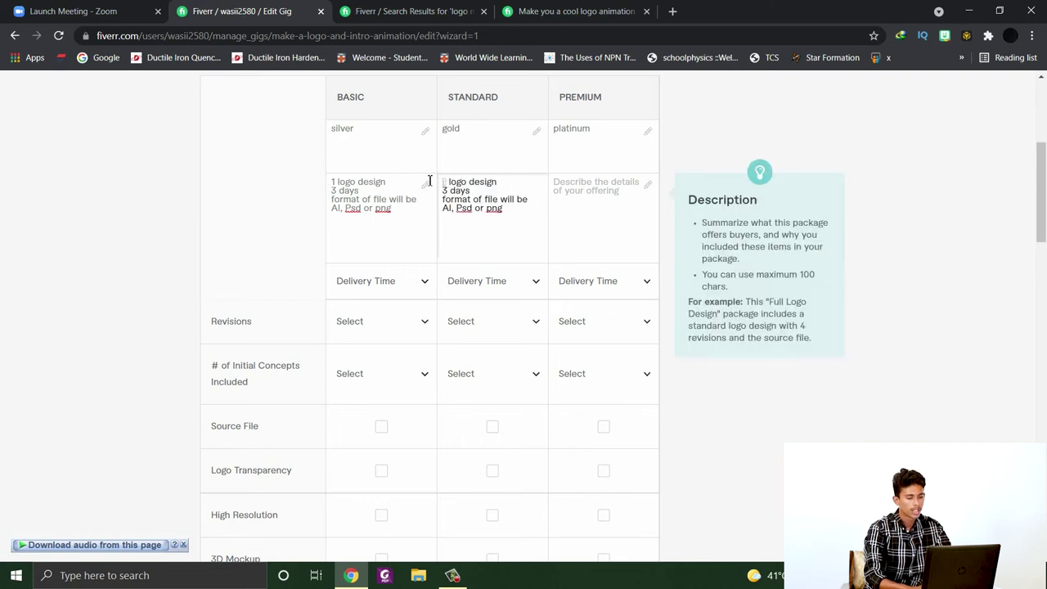
{"action": "key", "text": "Delete"}
{"action": "key", "text": "Delete"}
{"action": "type", "text": "2"}
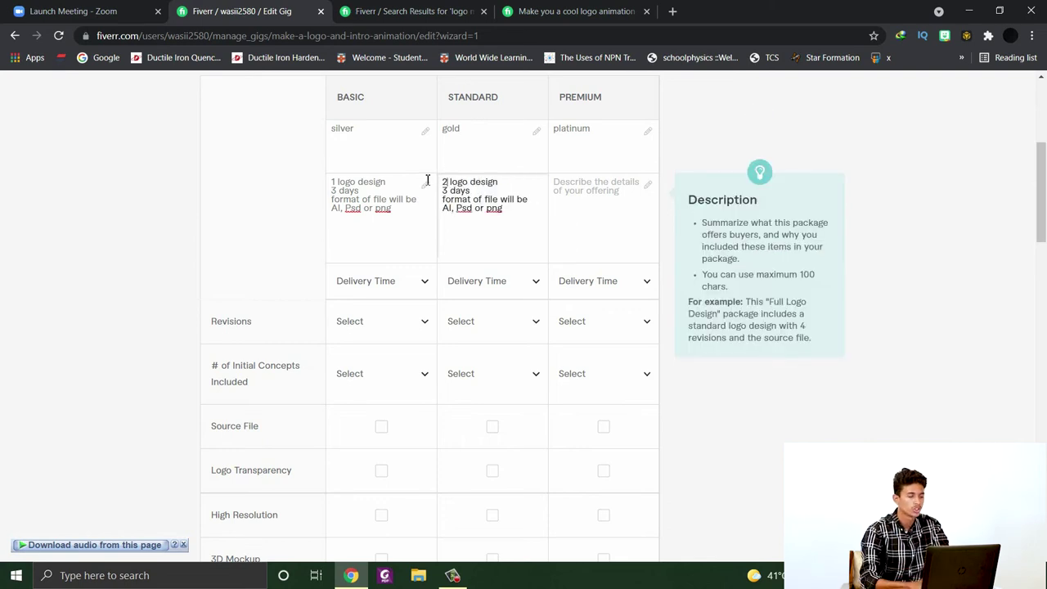
Paste the copied description into the Premium package and change its logo count to 3.
{"action": "left_click", "coordinate": [596, 192]}
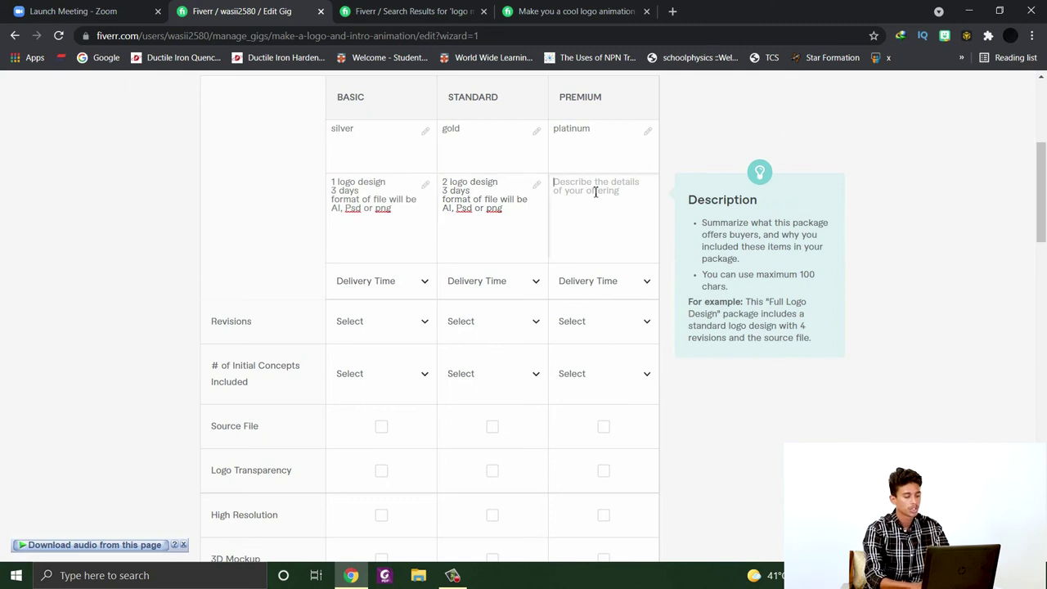
{"action": "key", "text": "ctrl+v"}
{"action": "double_click", "coordinate": [555, 182]}
{"action": "type", "text": "3"}
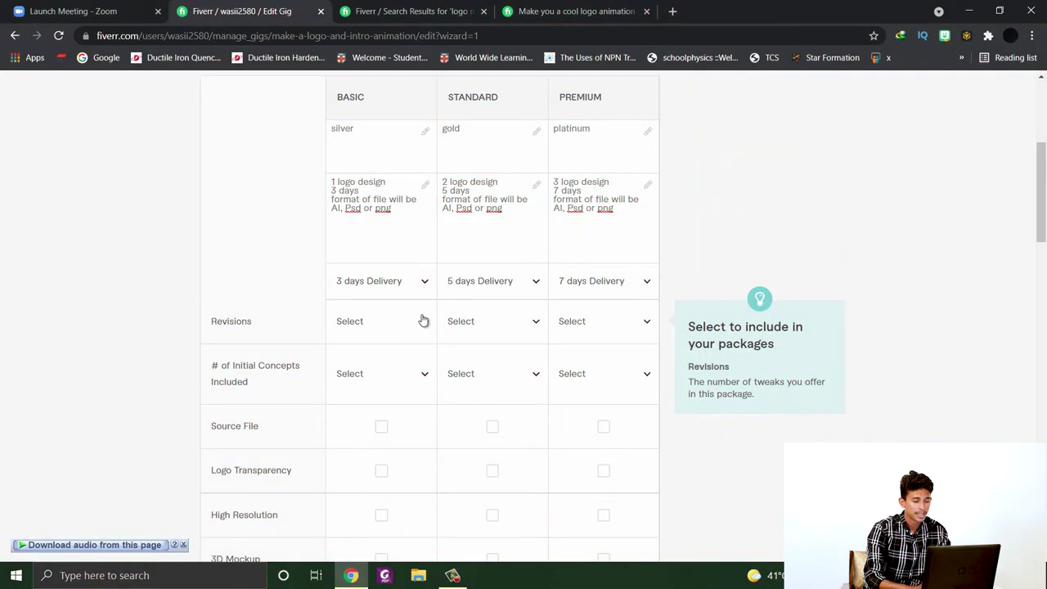
Set the revisions of the Basic and Standard packages to Unlimited.
{"action": "left_click", "coordinate": [415, 325]}
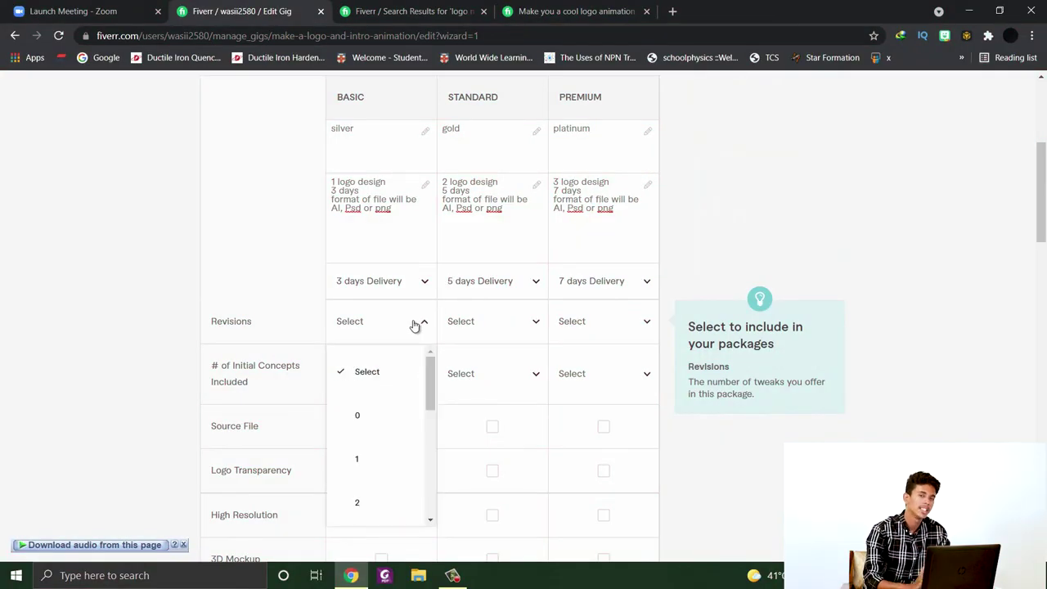
{"action": "left_click_drag", "start_coordinate": [431, 375], "coordinate": [425, 486]}
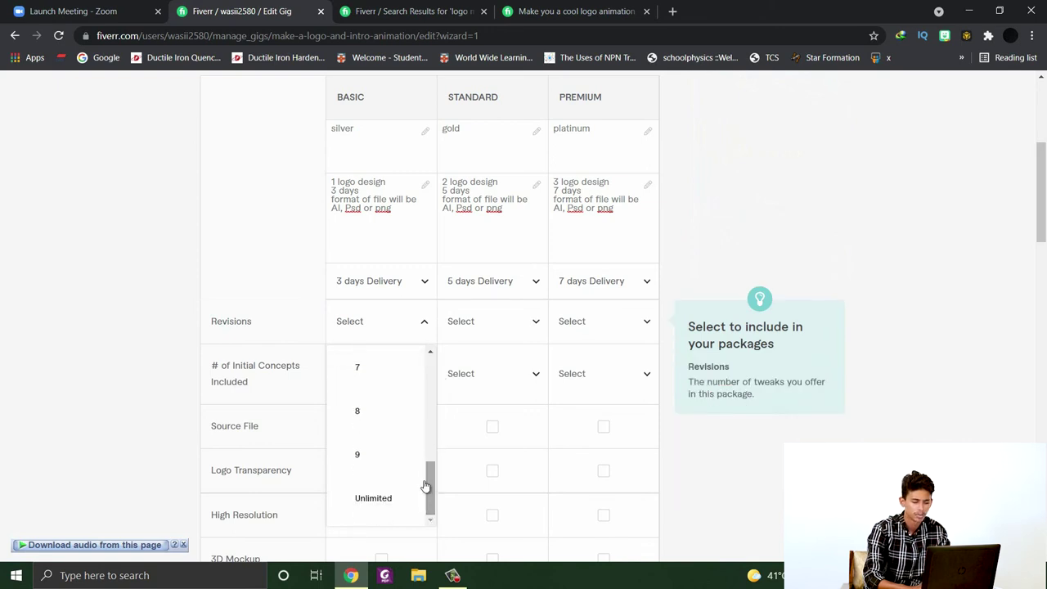
{"action": "left_click", "coordinate": [385, 508]}
{"action": "left_click", "coordinate": [533, 324]}
{"action": "left_click_drag", "start_coordinate": [543, 385], "coordinate": [542, 482]}
{"action": "left_click", "coordinate": [507, 499]}
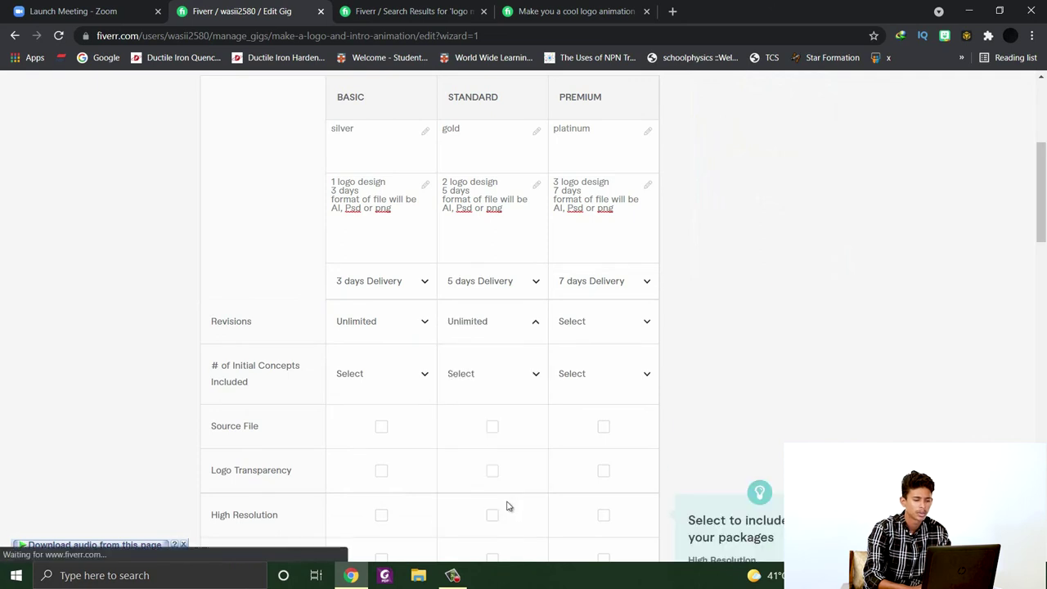
Set the revisions of the Premium package to Unlimited.
{"action": "left_click", "coordinate": [632, 321]}
{"action": "left_click_drag", "start_coordinate": [655, 394], "coordinate": [645, 472]}
{"action": "left_click", "coordinate": [644, 471]}
{"action": "left_click", "coordinate": [623, 327]}
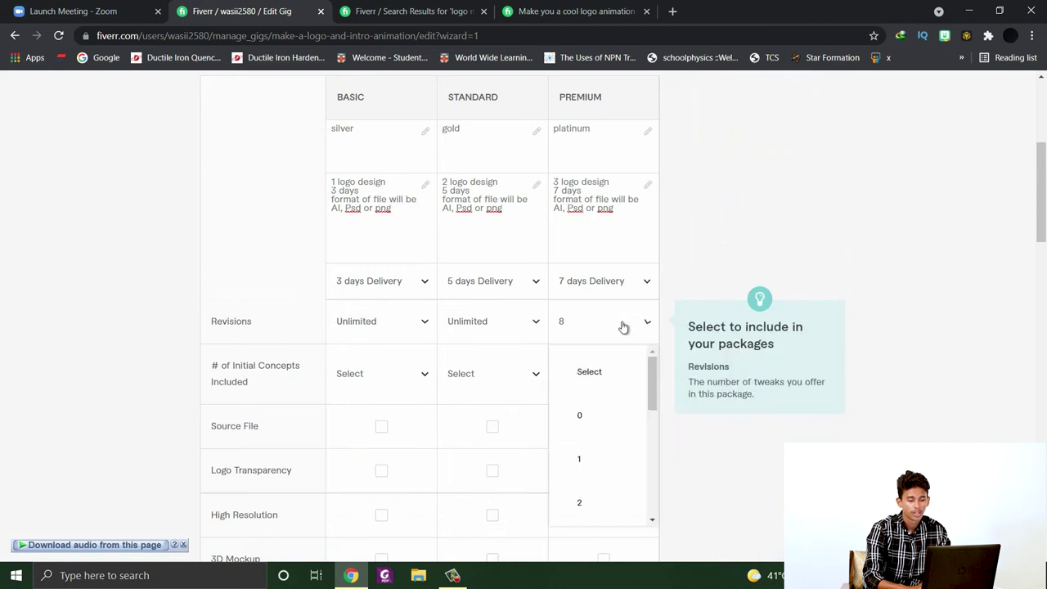
{"action": "left_click_drag", "start_coordinate": [654, 373], "coordinate": [654, 479]}
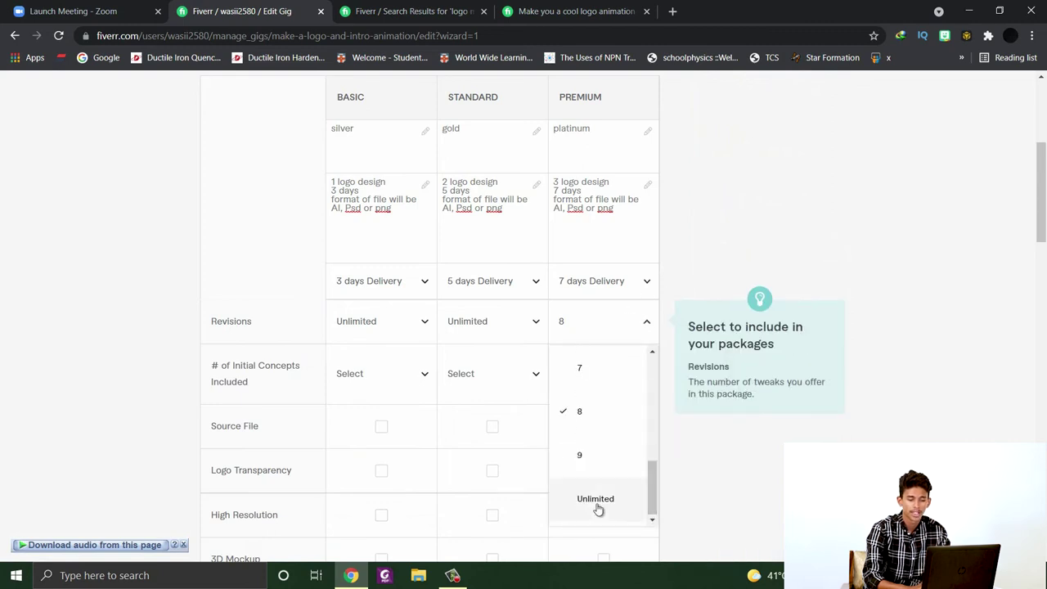
{"action": "left_click", "coordinate": [598, 508]}
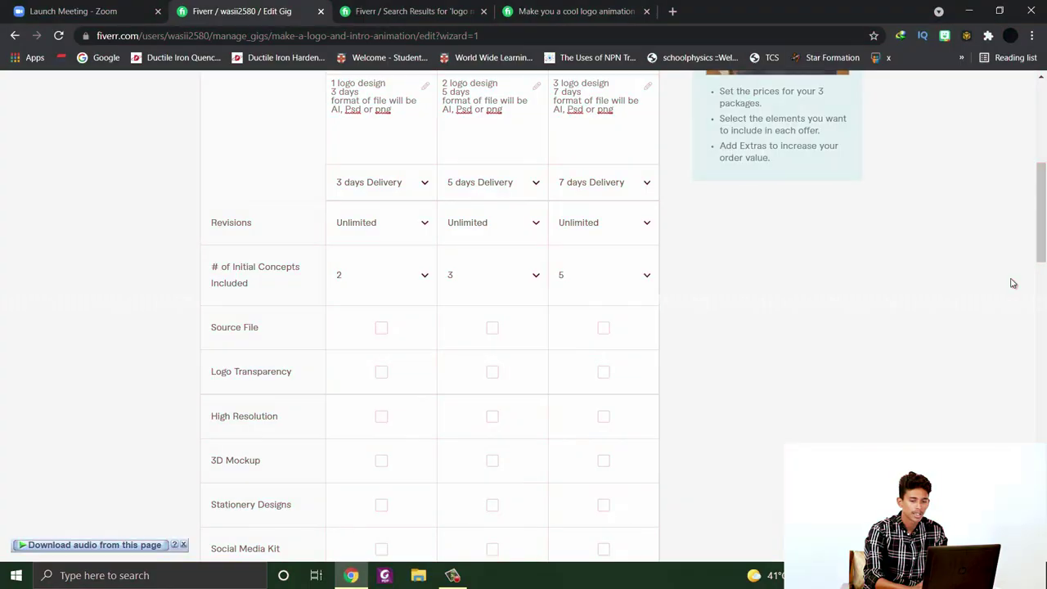
Include the source file in the Basic, Standard and Premium packages.
{"action": "scroll", "coordinate": [1043, 240], "scroll_direction": "down", "scroll_amount": 1}
{"action": "scroll", "coordinate": [1045, 239], "scroll_direction": "down", "scroll_amount": 1}
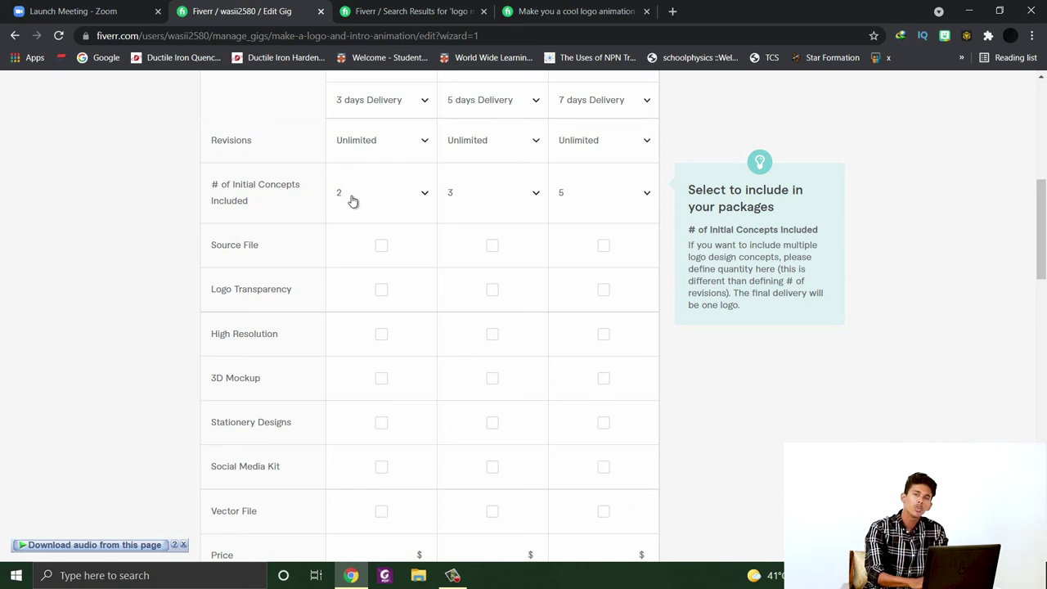
{"action": "scroll", "coordinate": [560, 140], "scroll_direction": "up", "scroll_amount": 2}
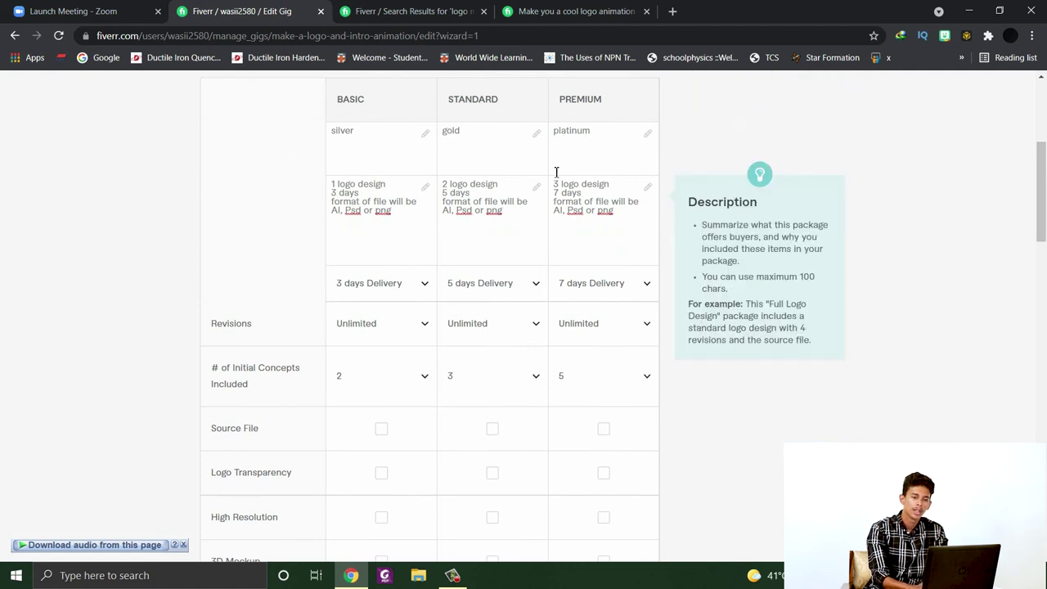
{"action": "scroll", "coordinate": [558, 246], "scroll_direction": "down", "scroll_amount": 4}
{"action": "scroll", "coordinate": [560, 279], "scroll_direction": "up", "scroll_amount": 2}
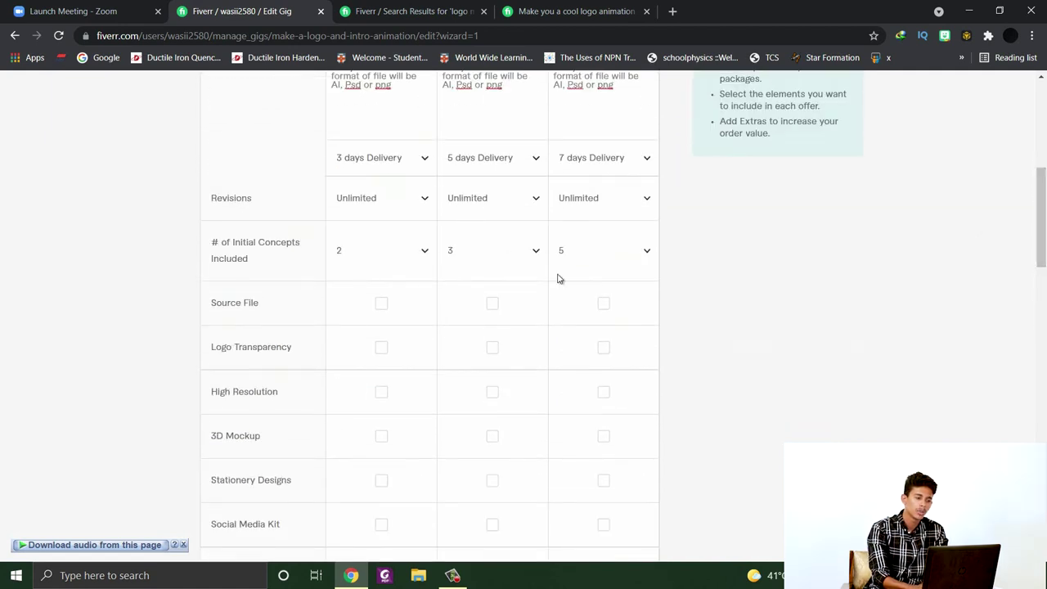
{"action": "left_click", "coordinate": [383, 305]}
{"action": "left_click", "coordinate": [492, 305]}
{"action": "left_click", "coordinate": [605, 307]}
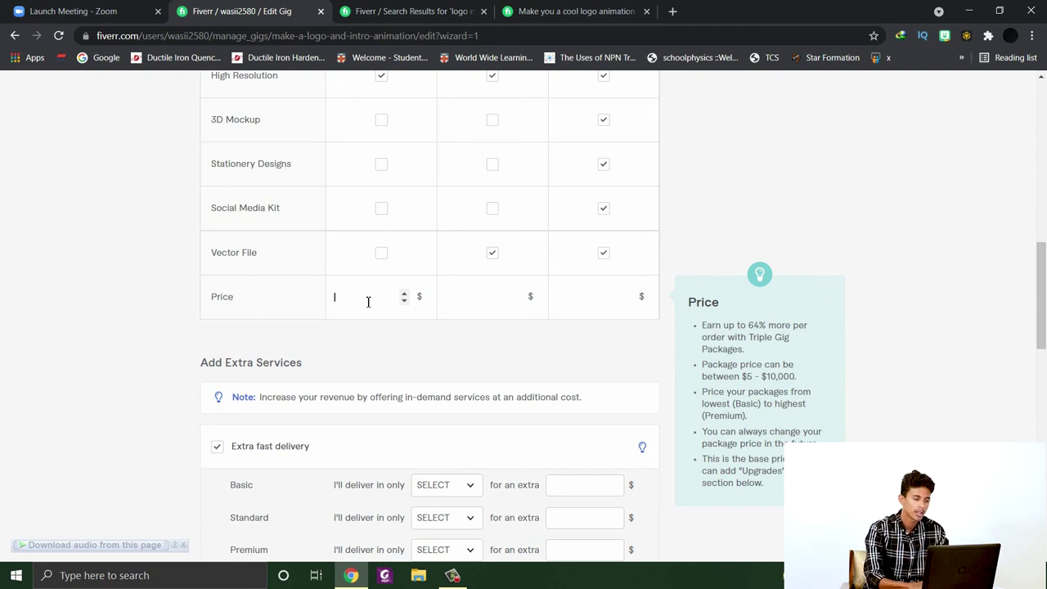
Price the Basic package at $5, Standard at $10 and Premium at $20, and continue to the gig description.
{"action": "type", "text": "5"}
{"action": "left_click", "coordinate": [483, 301]}
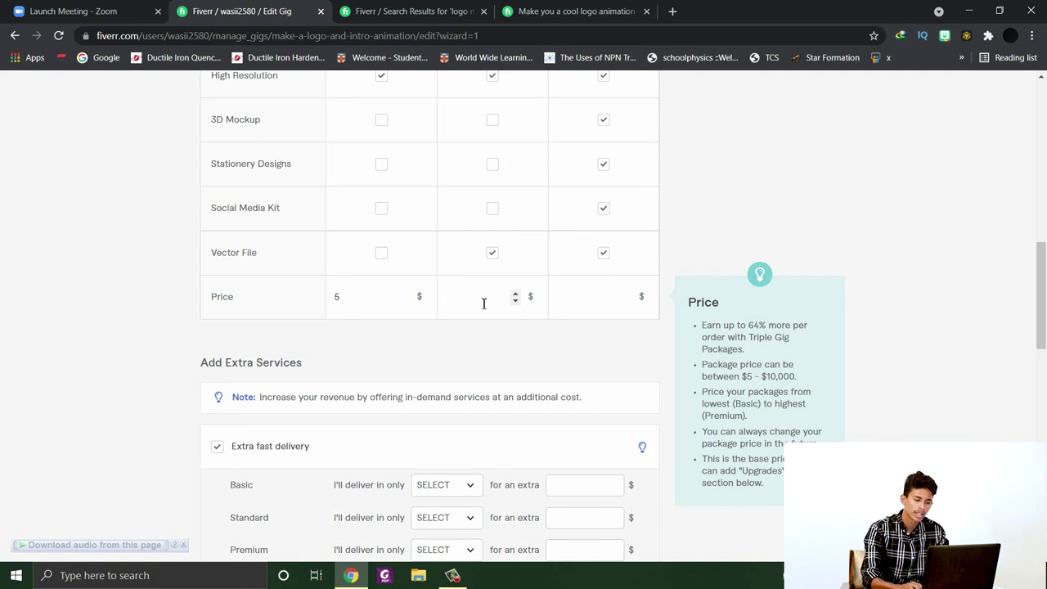
{"action": "type", "text": "10"}
{"action": "left_click", "coordinate": [582, 297]}
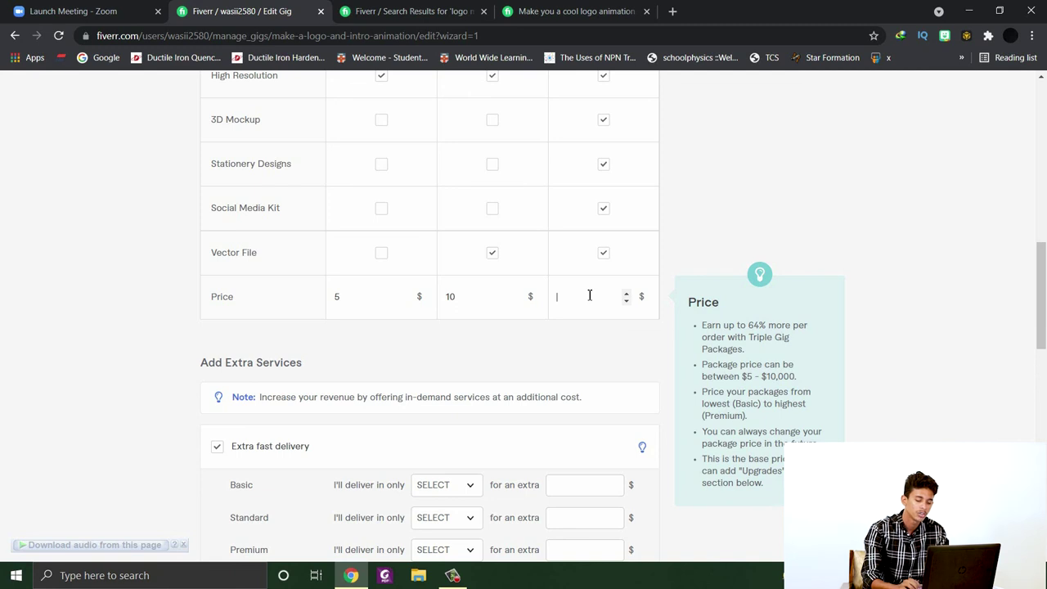
{"action": "type", "text": "20"}
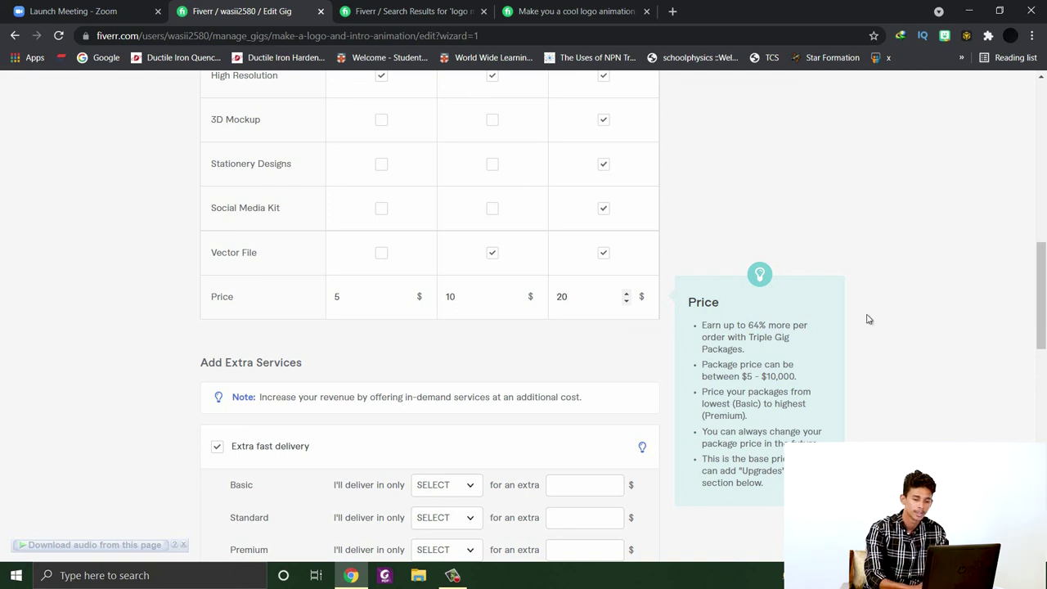
{"action": "left_click_drag", "start_coordinate": [1041, 295], "coordinate": [1041, 343]}
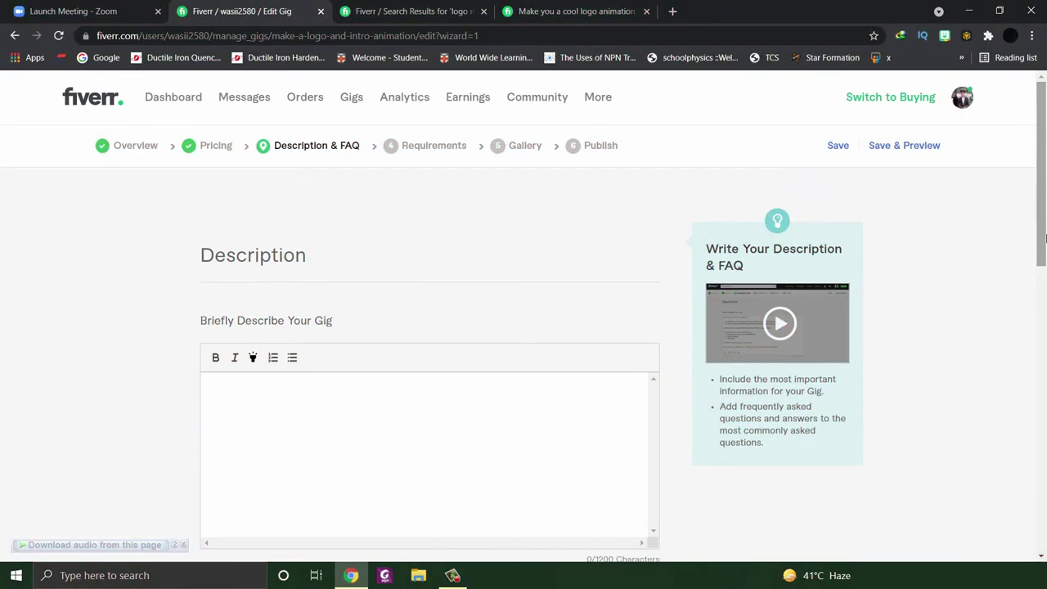